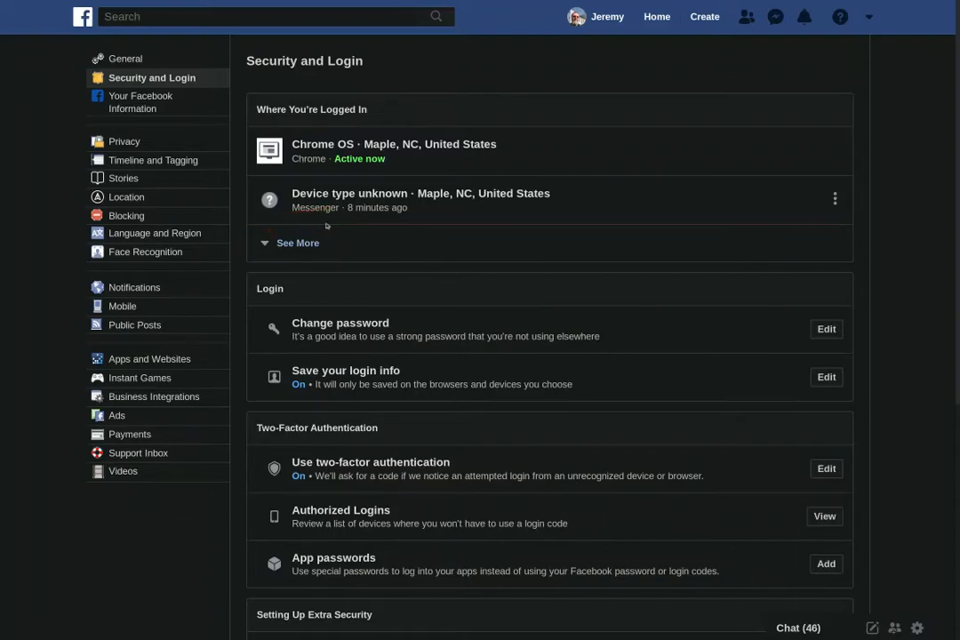
Review the "Not You?" details of the Chrome OS session last active about an hour ago and log that session out.
left_click(282, 242)
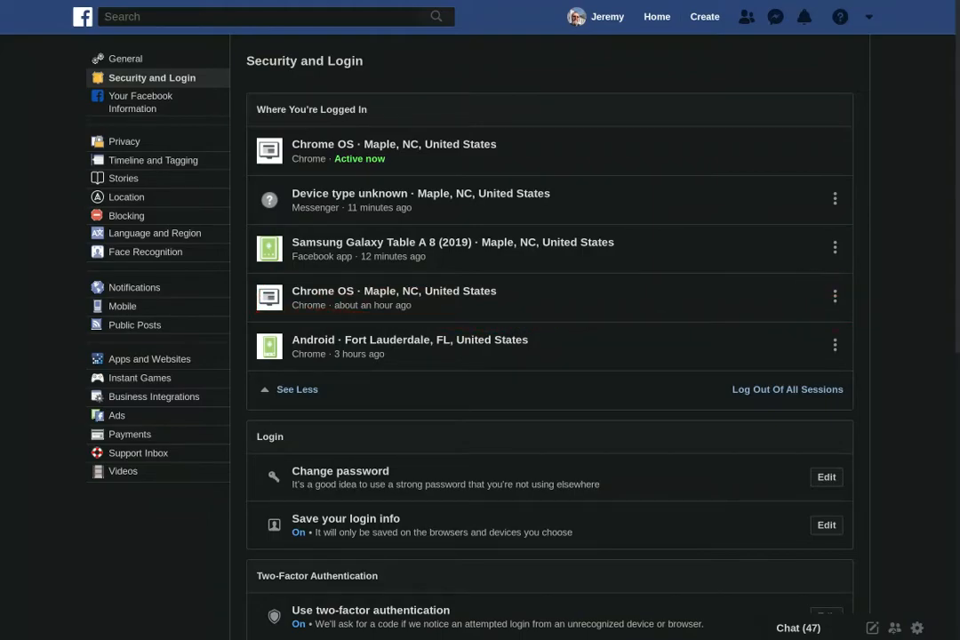
left_click(835, 295)
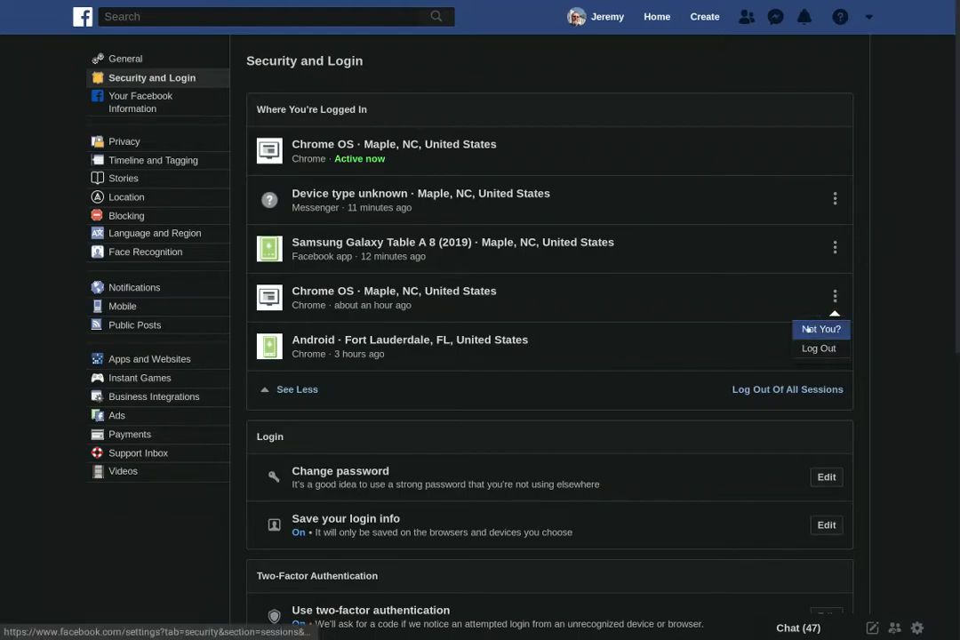
left_click(807, 330)
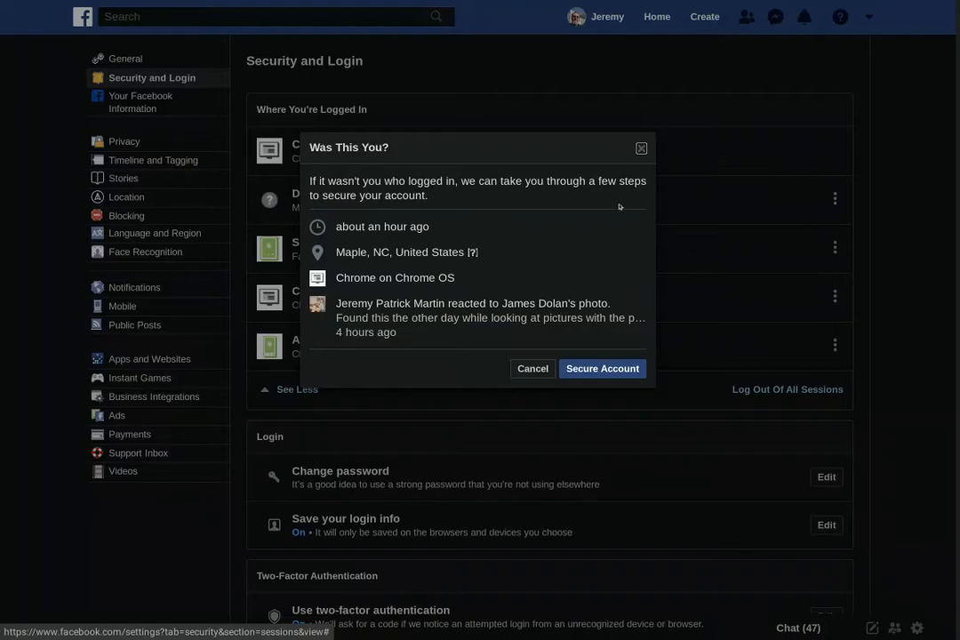
left_click(532, 367)
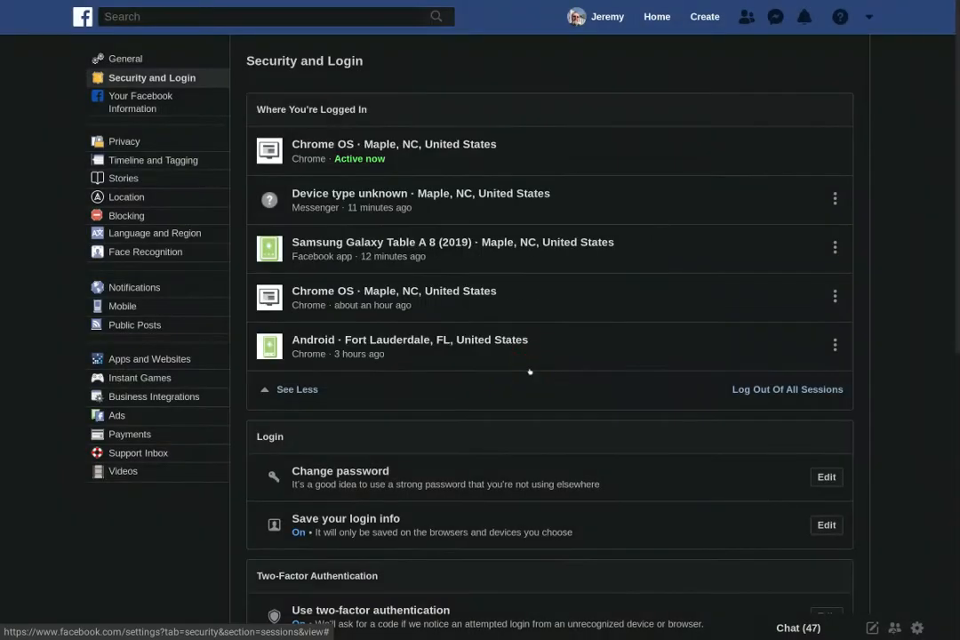
left_click(834, 296)
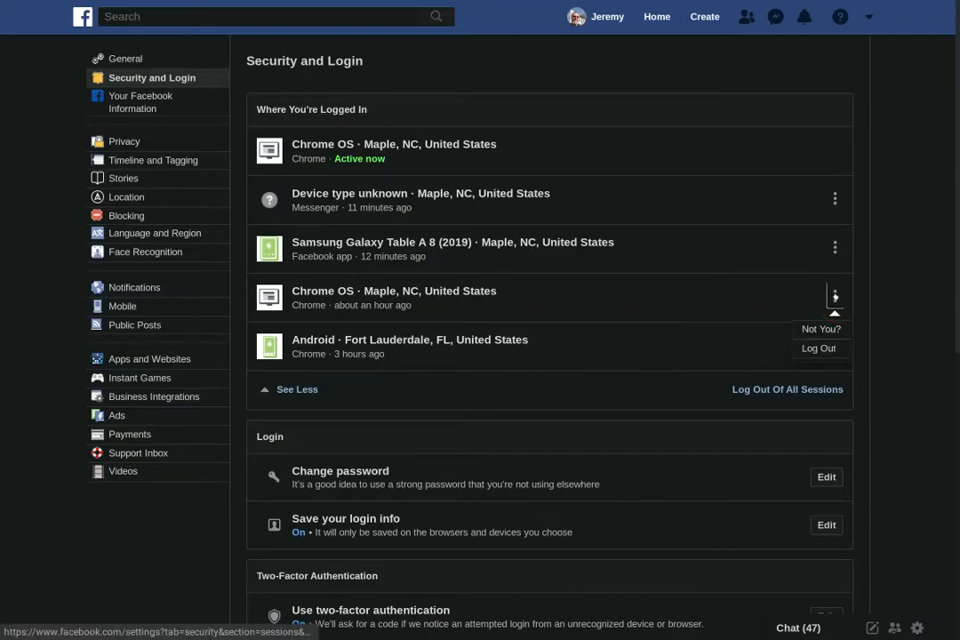
left_click(816, 349)
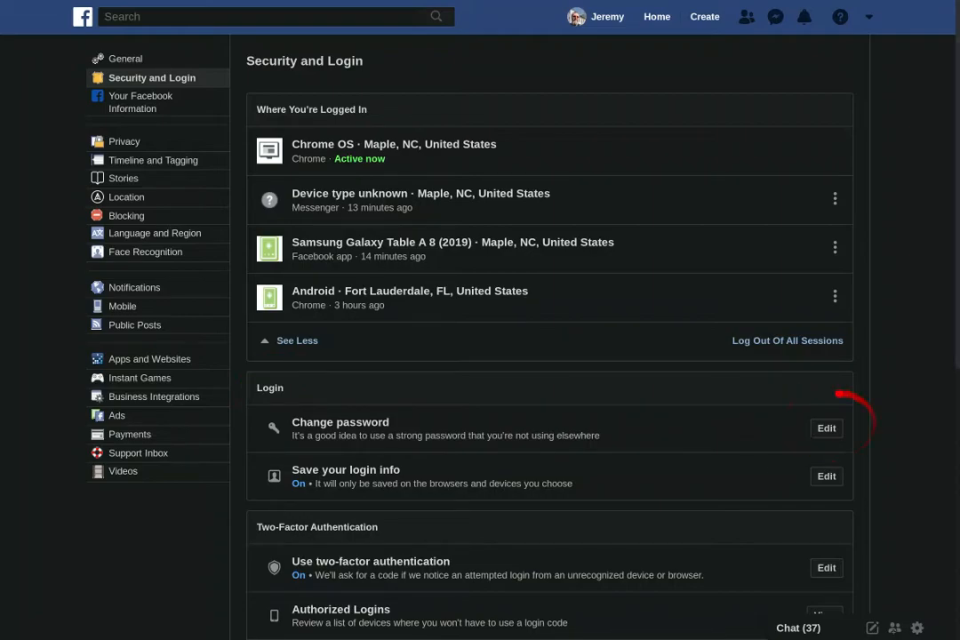
Review the Change password form and the Save your login info options in the Login section.
left_click(826, 428)
scroll(905, 444, "down", 2)
scroll(905, 367, "up", 1)
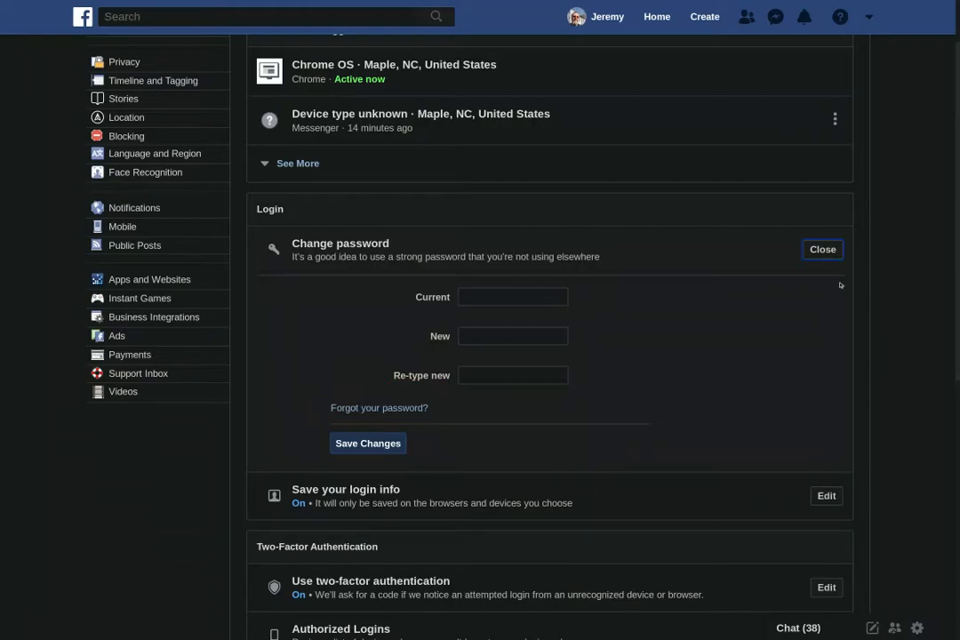
left_click(822, 250)
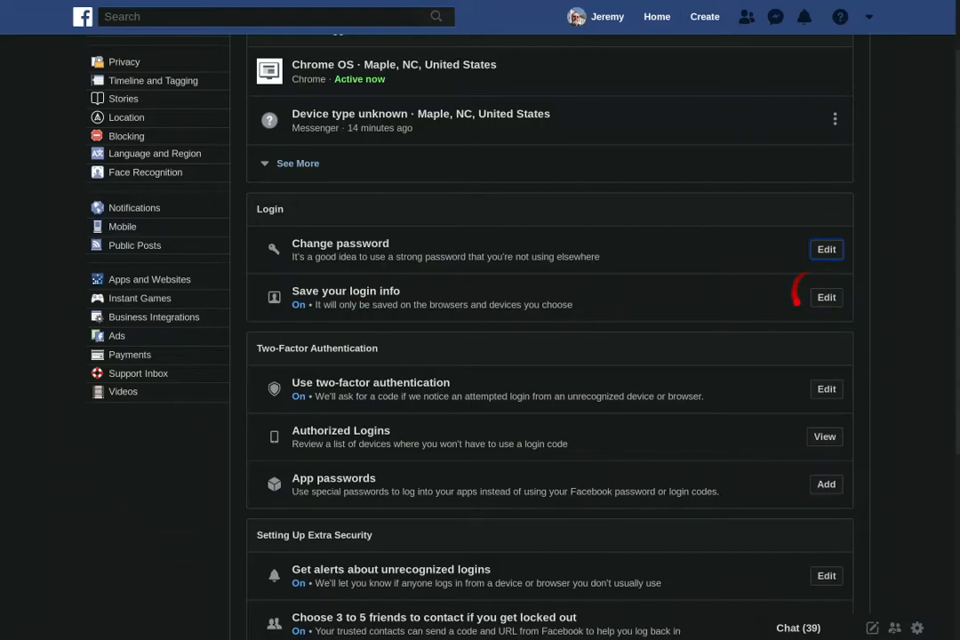
left_click(822, 297)
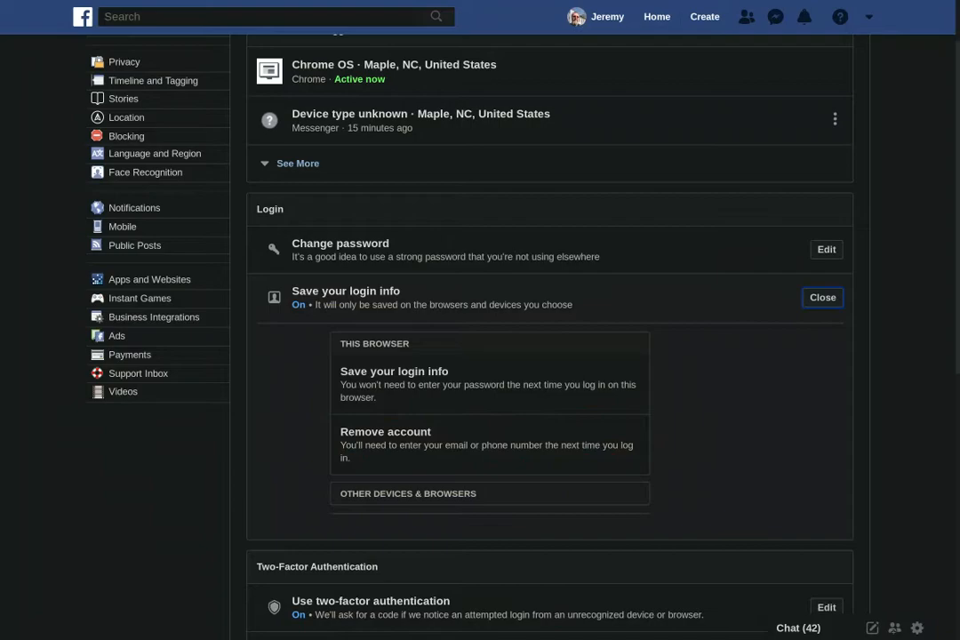
scroll(549, 337, "up", 1)
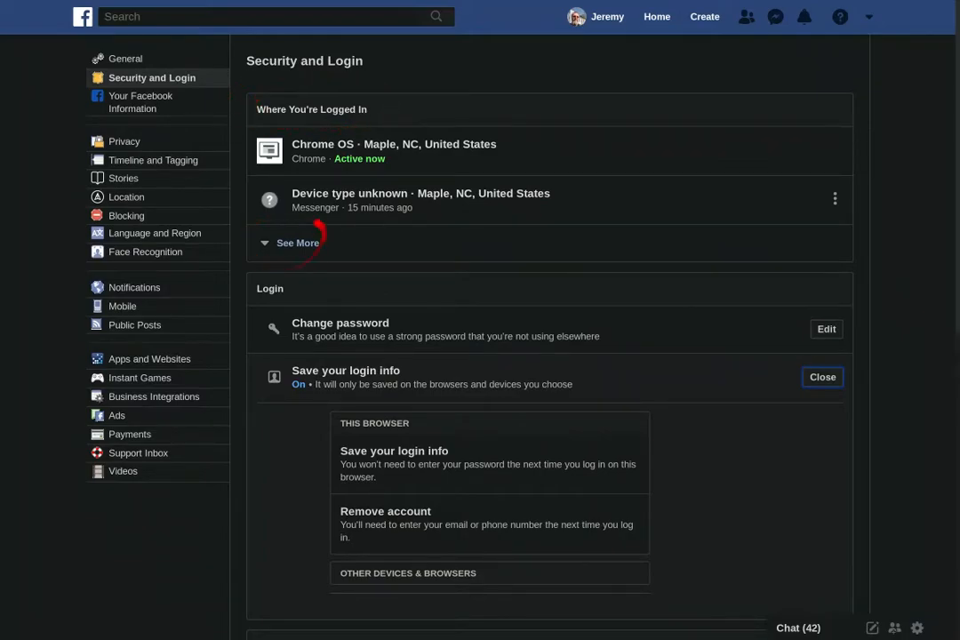
Examine the full list of logged-in devices and the login, two-factor and extra security settings.
left_click(293, 243)
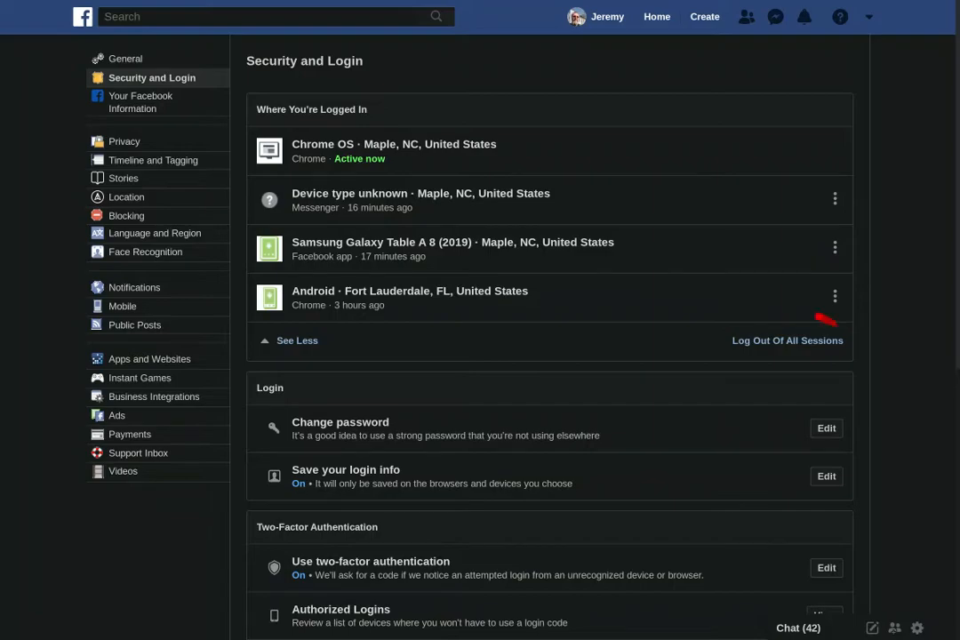
scroll(910, 439, "down", 3)
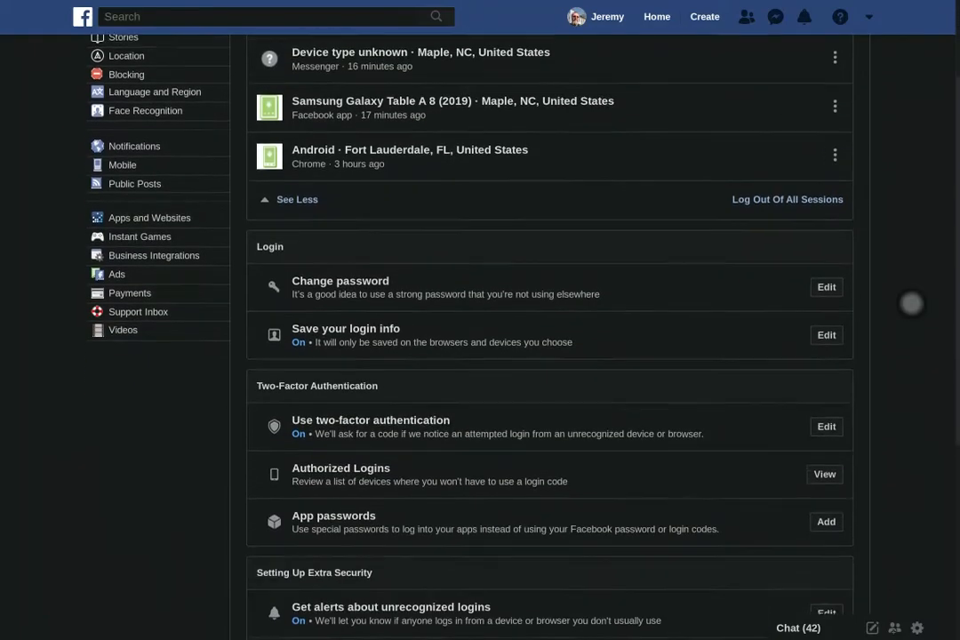
scroll(916, 314, "down", 1)
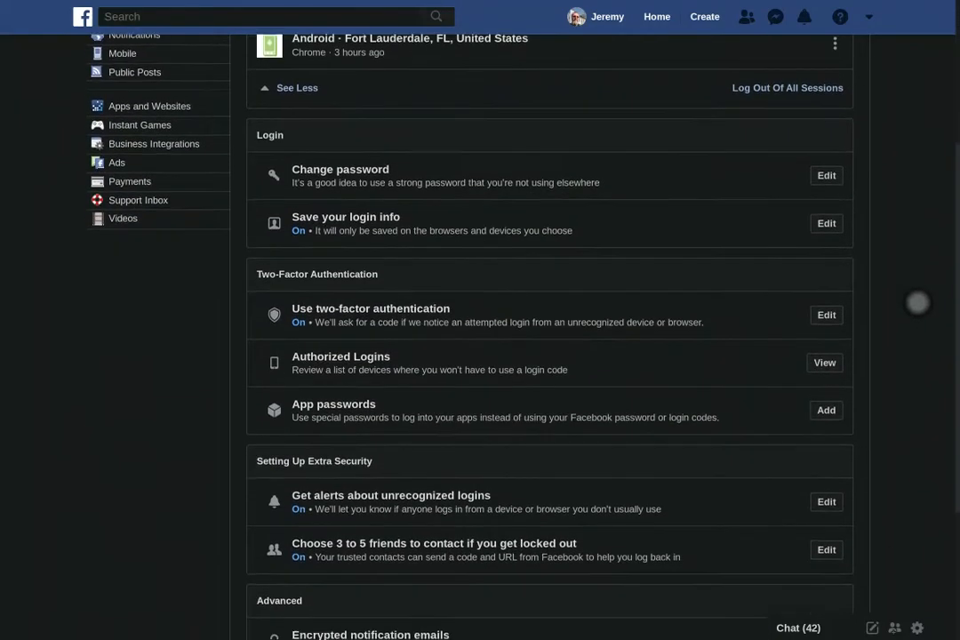
scroll(921, 254, "down", 1)
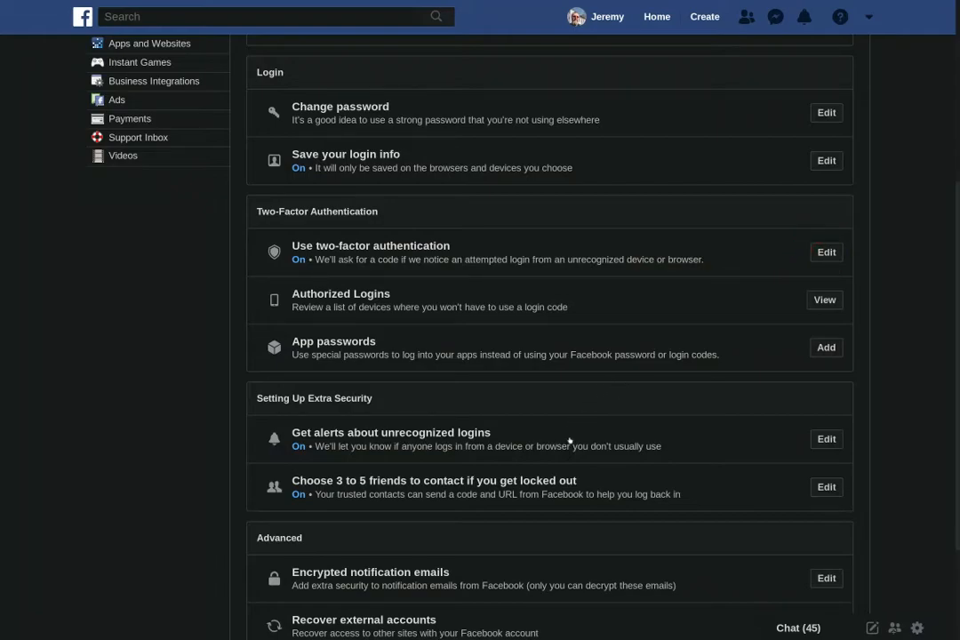
scroll(897, 266, "up", 4)
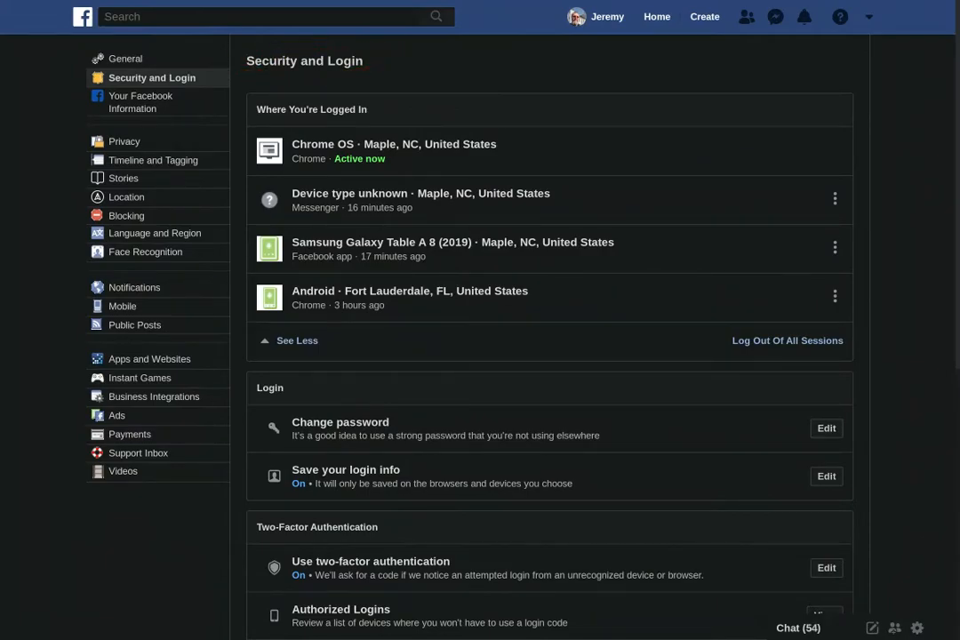
Open the two-factor authentication settings for editing, re-entering the account password with the saved login.
scroll(916, 168, "down", 3)
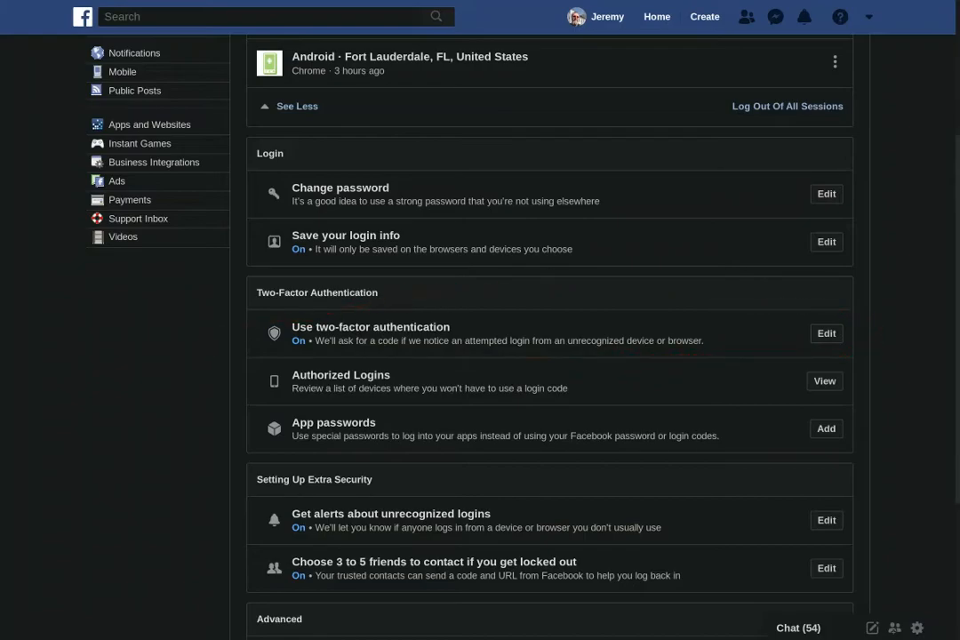
left_click(817, 334)
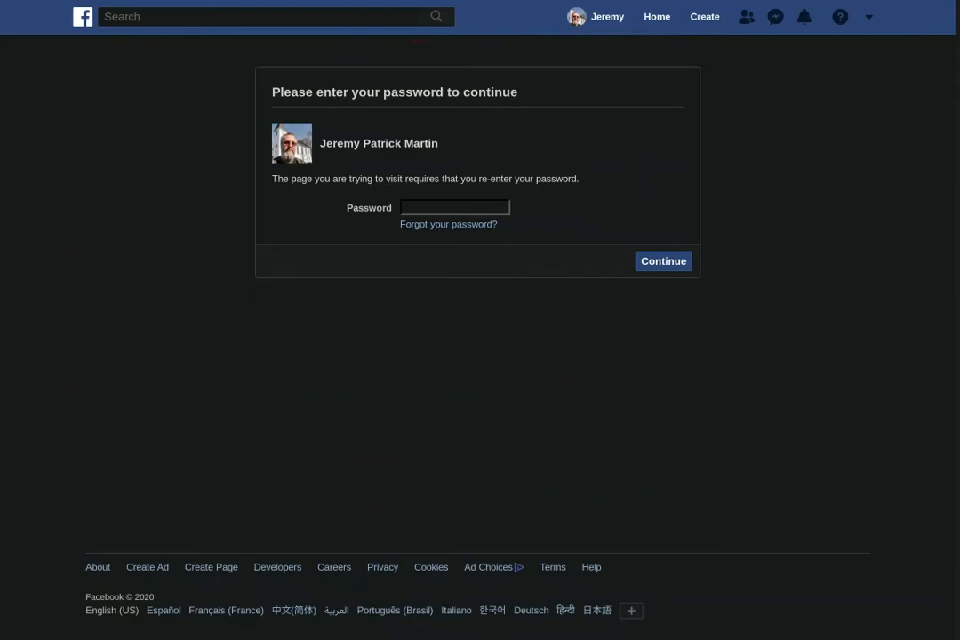
left_click(473, 205)
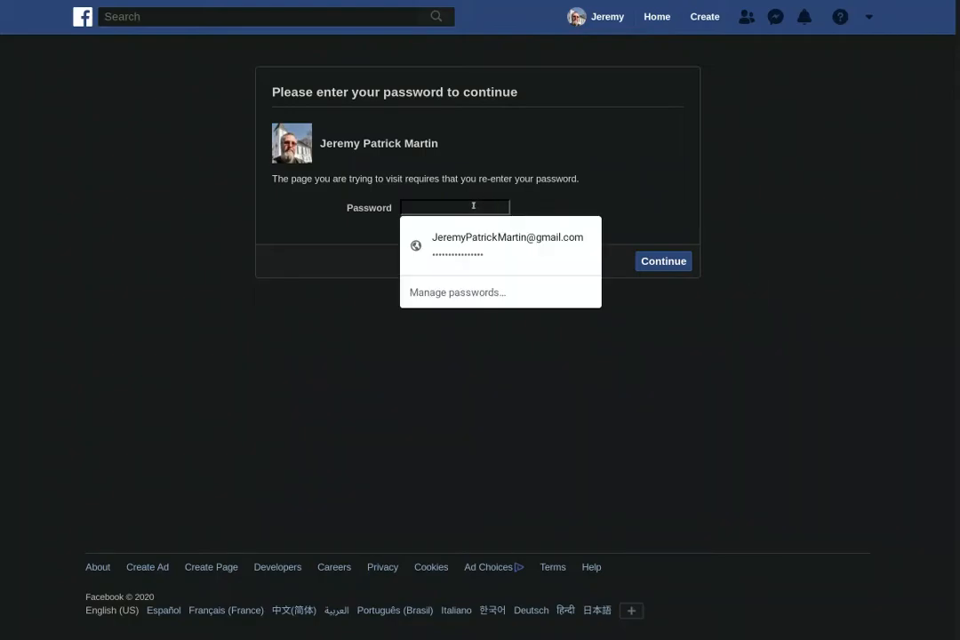
left_click(507, 236)
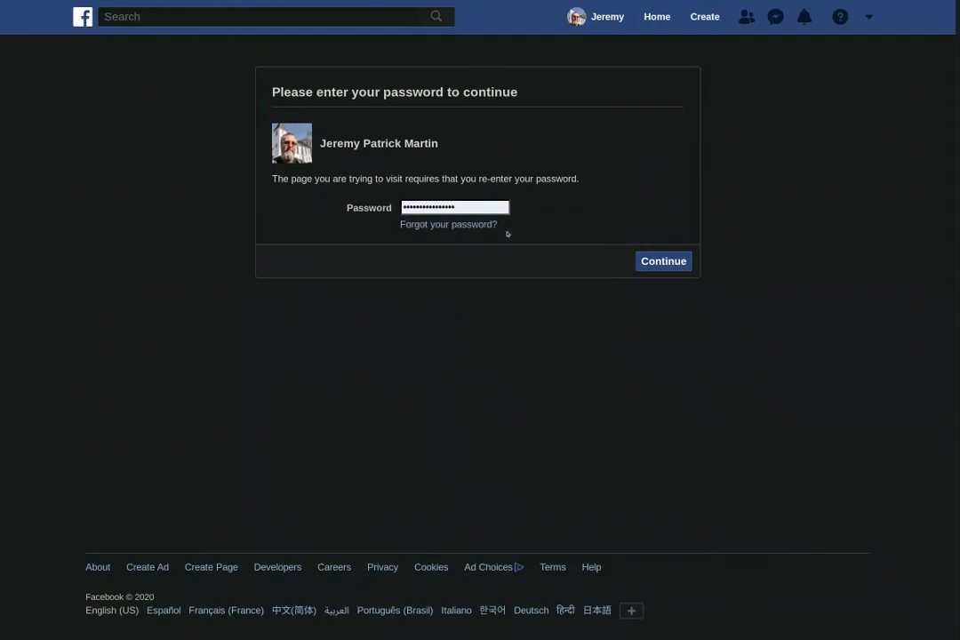
left_click(651, 261)
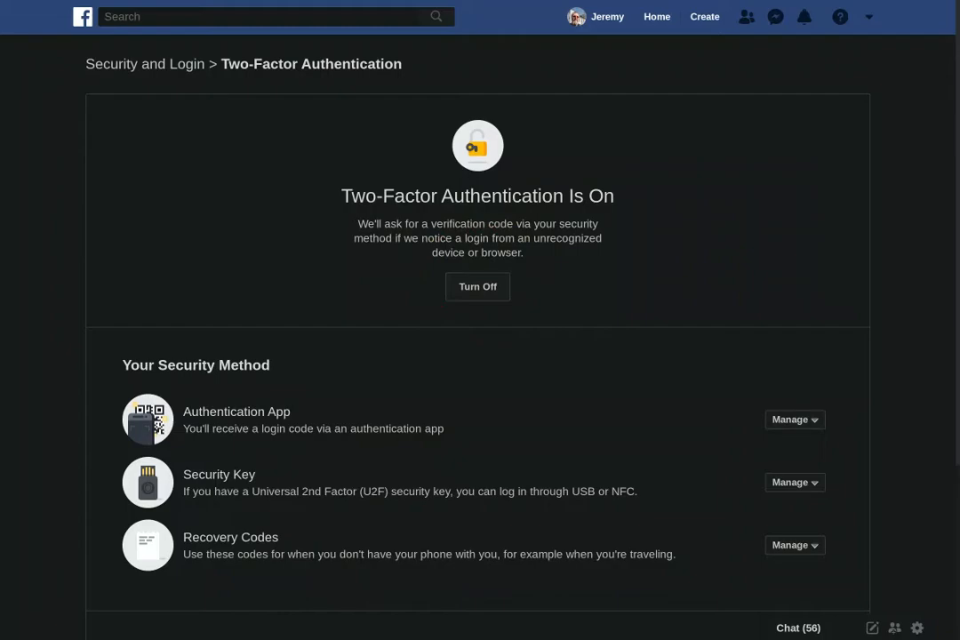
Look over the security and backup methods and dismiss the two activity notifications.
scroll(874, 388, "down", 3)
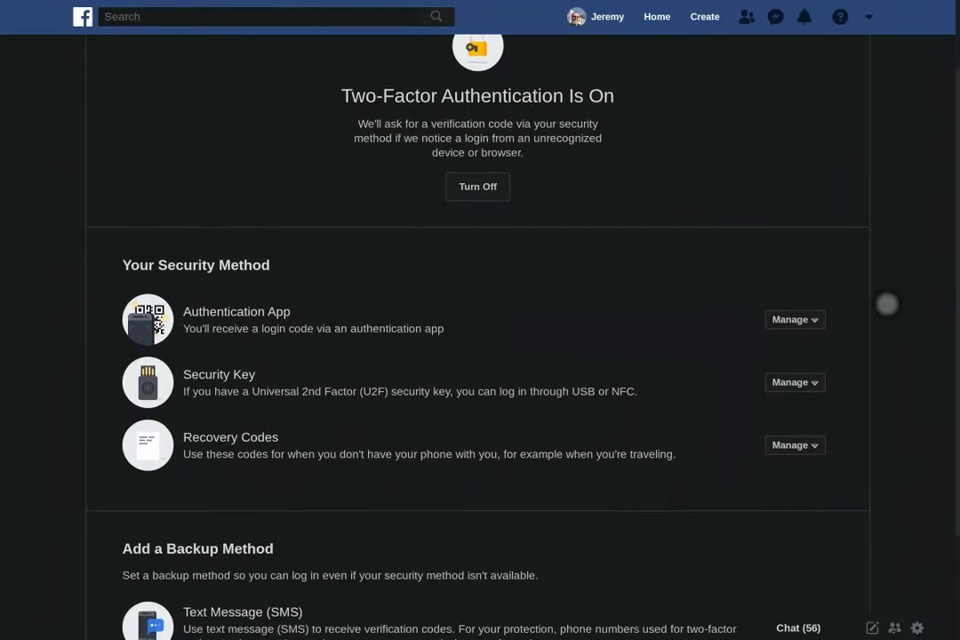
scroll(885, 255, "down", 2)
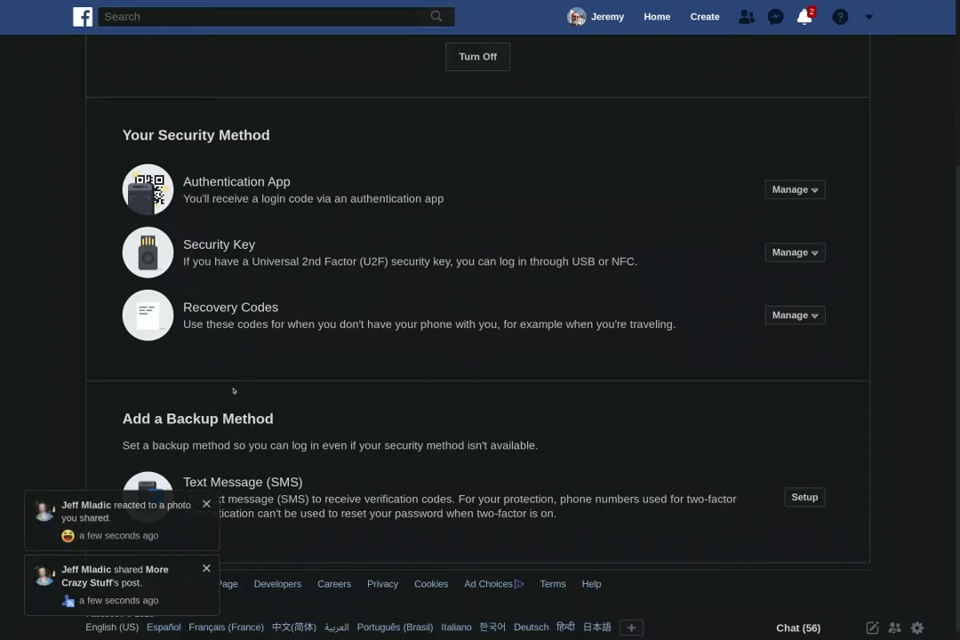
left_click(206, 505)
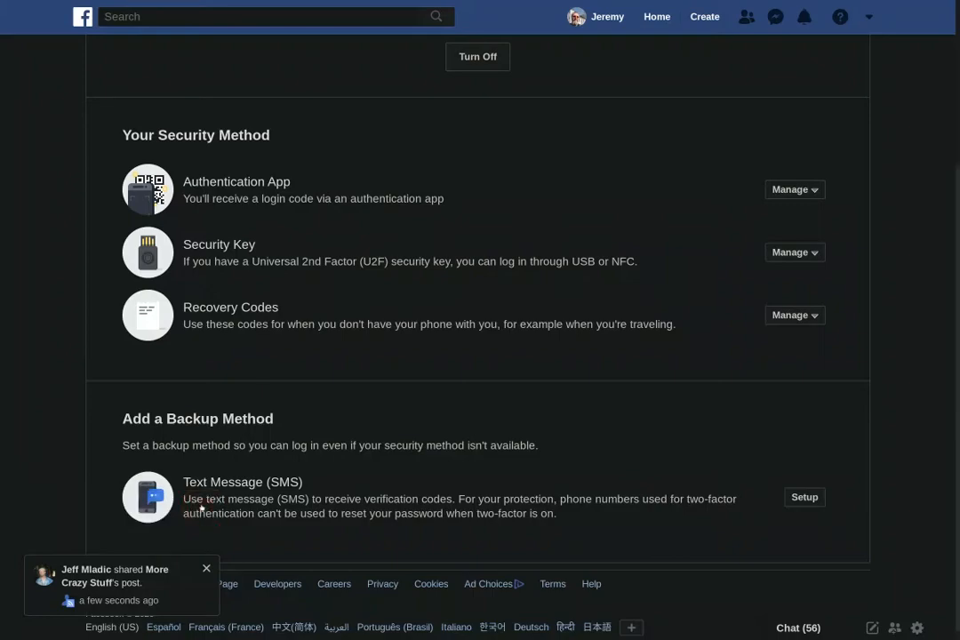
left_click(206, 569)
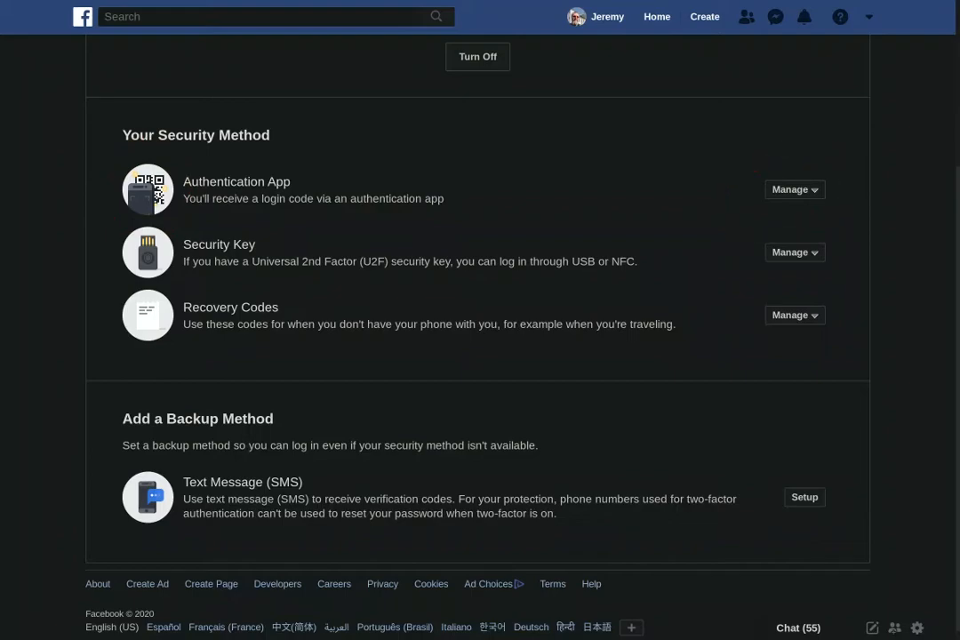
Check the management options of the Authentication App and open the list of registered security keys.
left_click(790, 190)
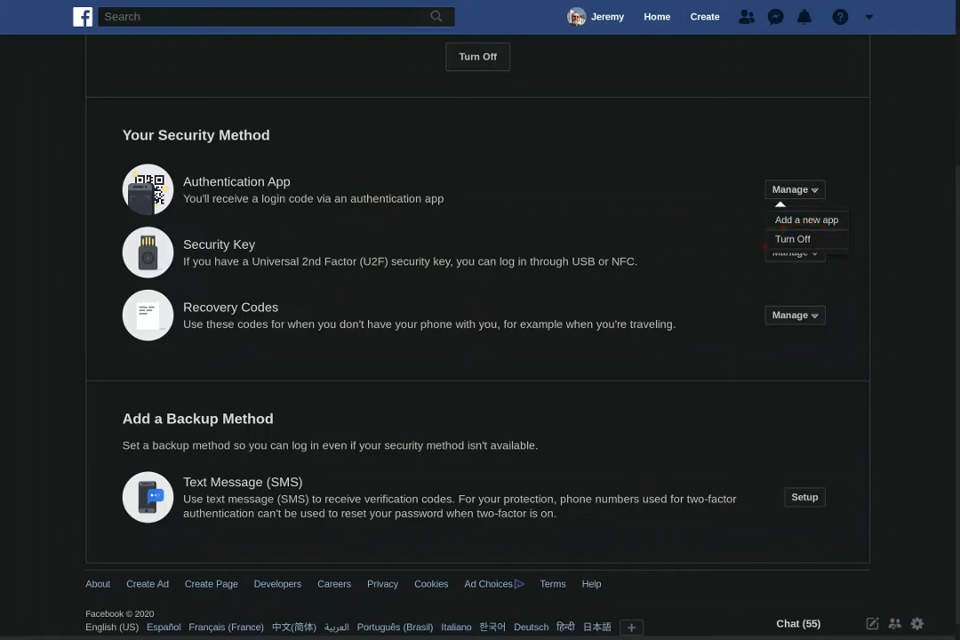
left_click(675, 175)
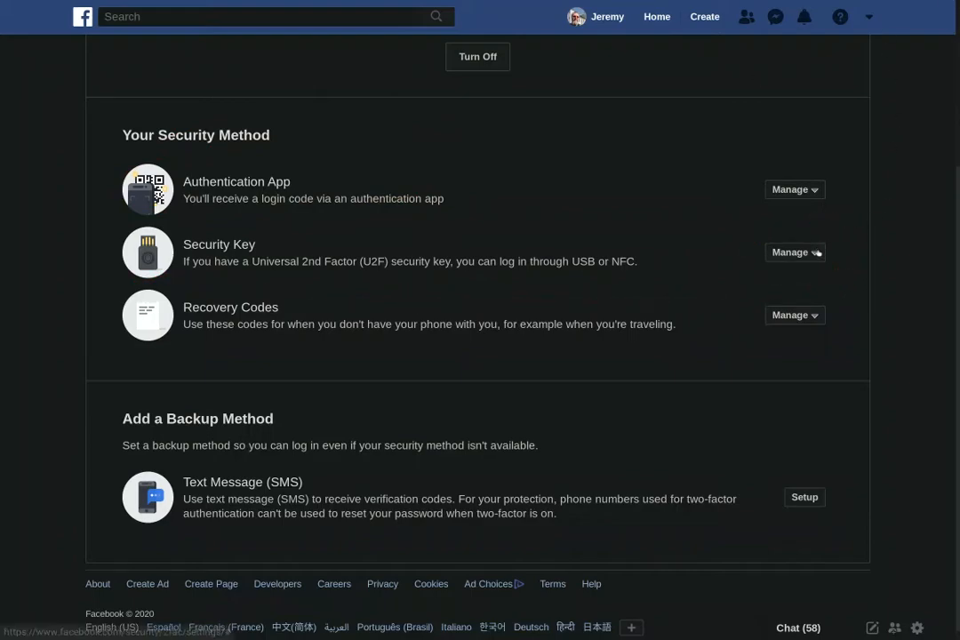
left_click(810, 283)
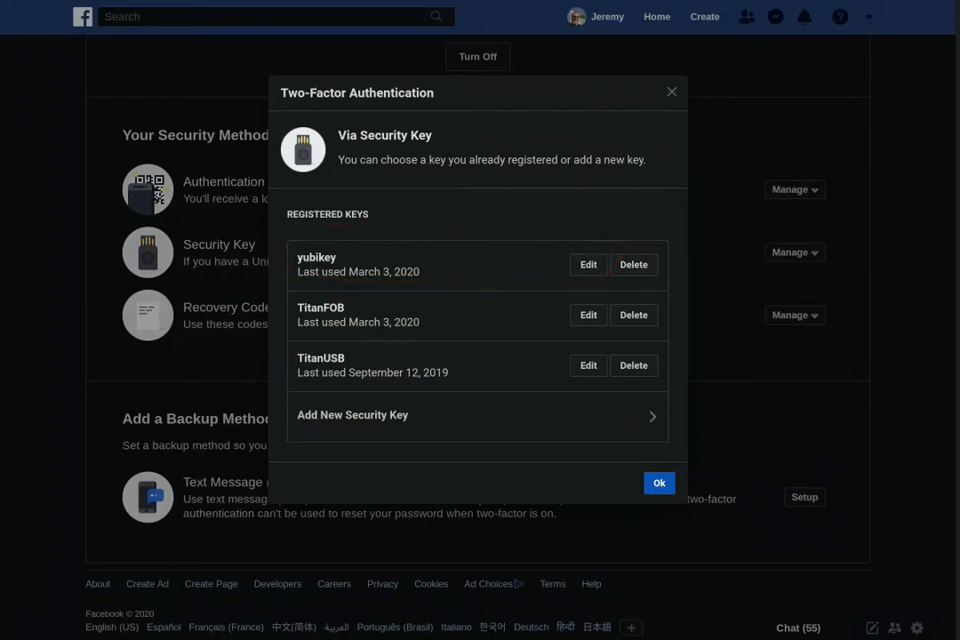
Try out editing the yubikey security key's name, restore it to yubikey and save it.
left_click(585, 265)
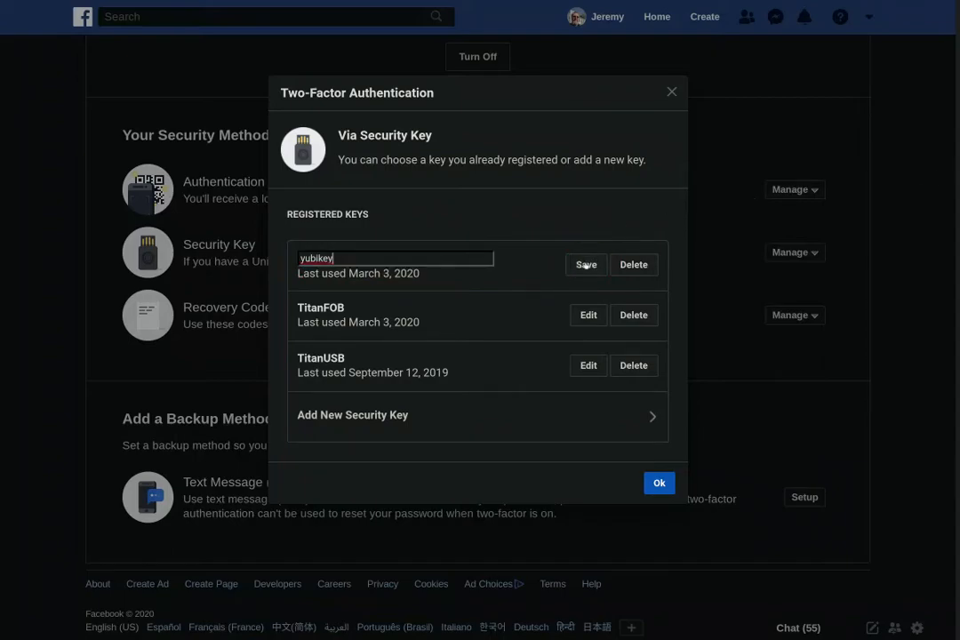
type("htfhtfhgh")
key("BackSpace")
key("BackSpace")
key("BackSpace")
key("BackSpace")
key("BackSpace")
key("BackSpace")
key("BackSpace")
key("BackSpace")
key("BackSpace")
key("BackSpace")
key("BackSpace")
key("BackSpace")
key("BackSpace")
key("BackSpace")
key("BackSpace")
key("BackSpace")
type("yubikey")
left_click(588, 265)
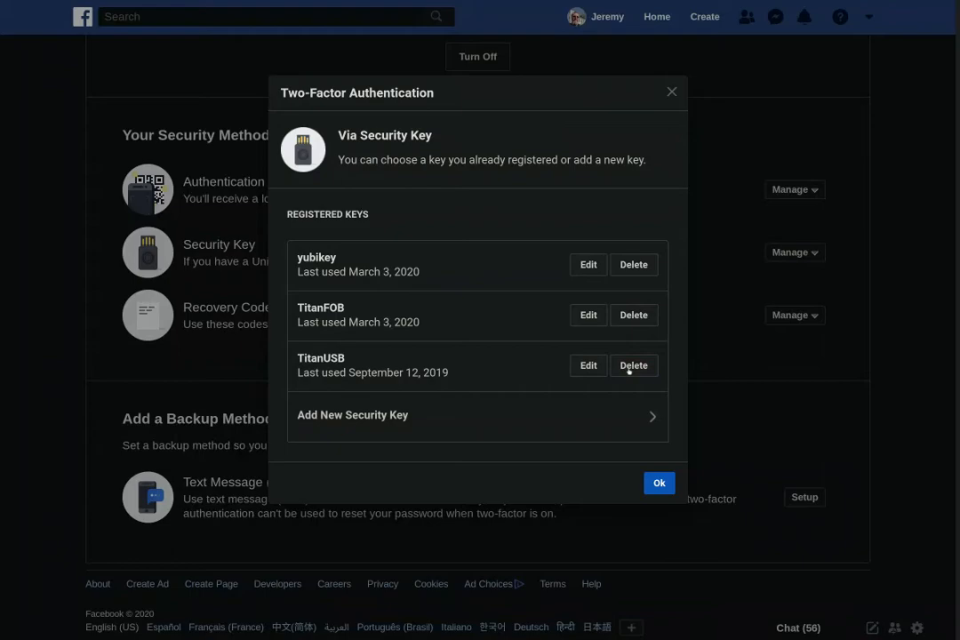
Delete the TitanUSB security key, register a new key named TitanUSB in its place and close the key list.
left_click(631, 367)
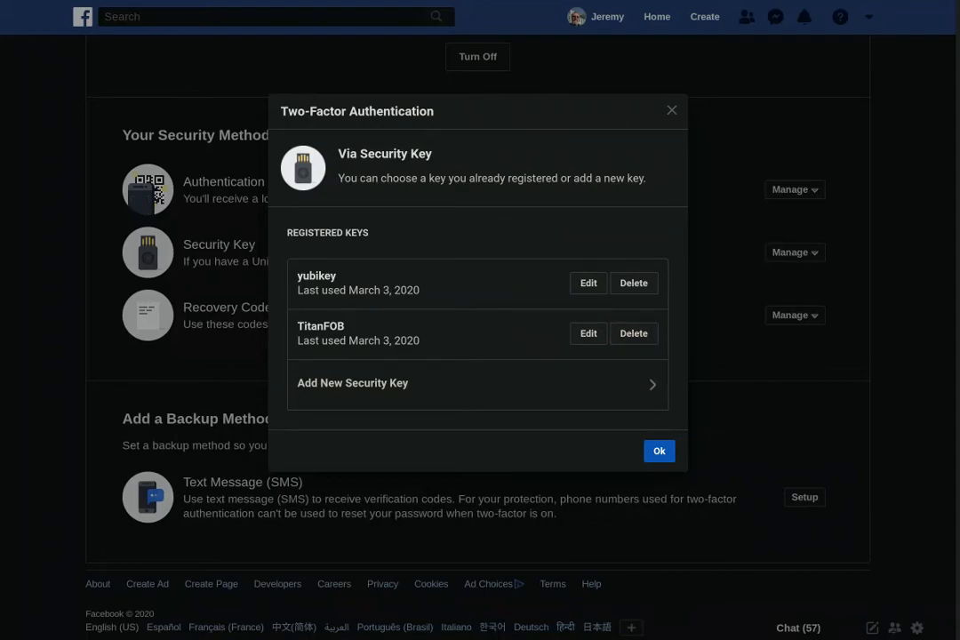
left_click(385, 396)
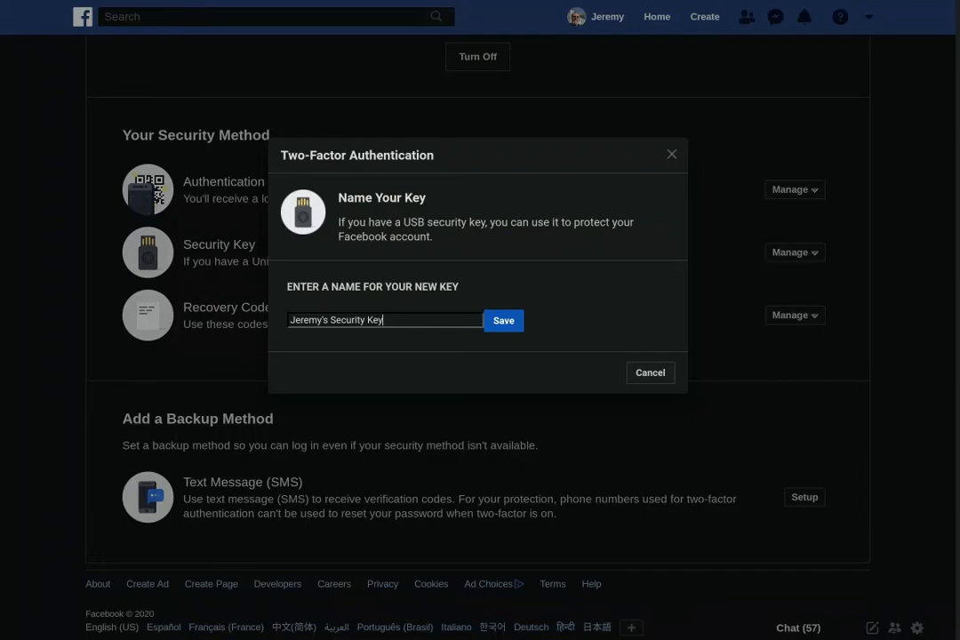
key("BackSpace")
key("BackSpace")
key("BackSpace")
key("BackSpace")
key("BackSpace")
key("BackSpace")
key("BackSpace")
key("BackSpace")
key("BackSpace")
key("BackSpace")
key("BackSpace")
key("BackSpace")
key("BackSpace")
key("BackSpace")
key("BackSpace")
key("BackSpace")
key("BackSpace")
key("BackSpace")
key("BackSpace")
key("BackSpace")
key("BackSpace")
type("Titan")
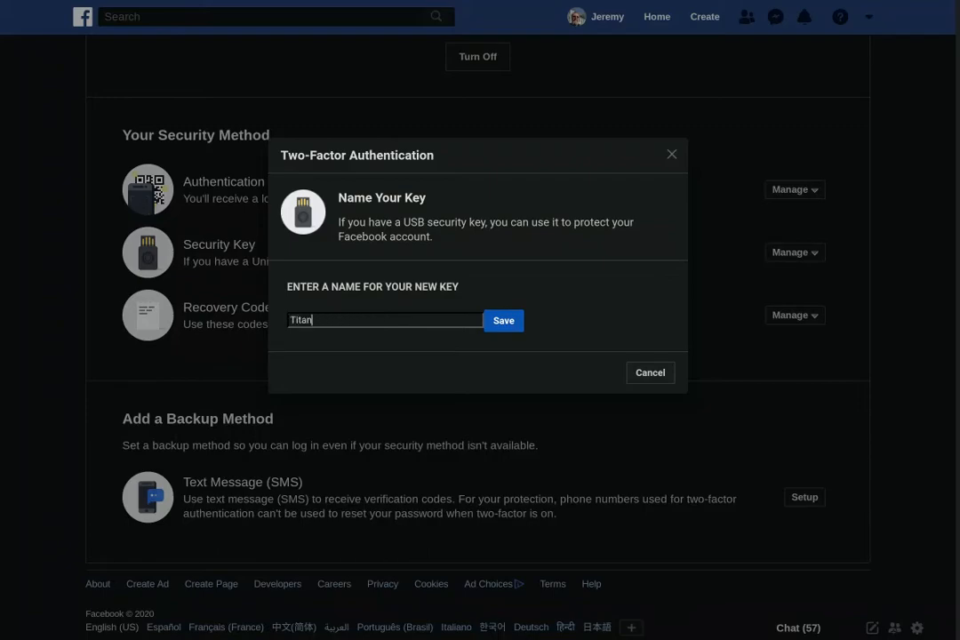
type("USB")
left_click(504, 320)
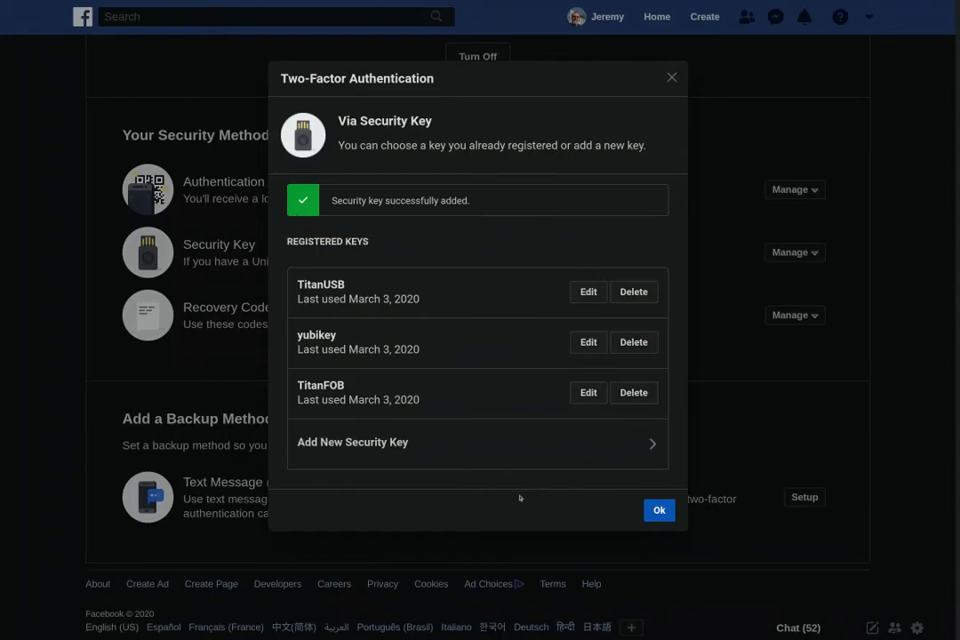
left_click(656, 511)
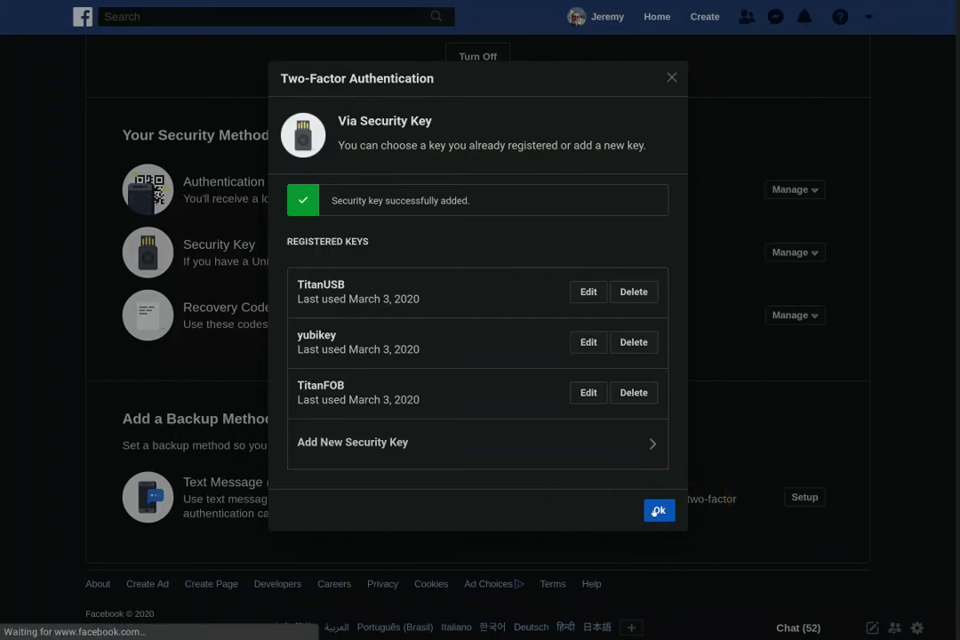
left_click(655, 510)
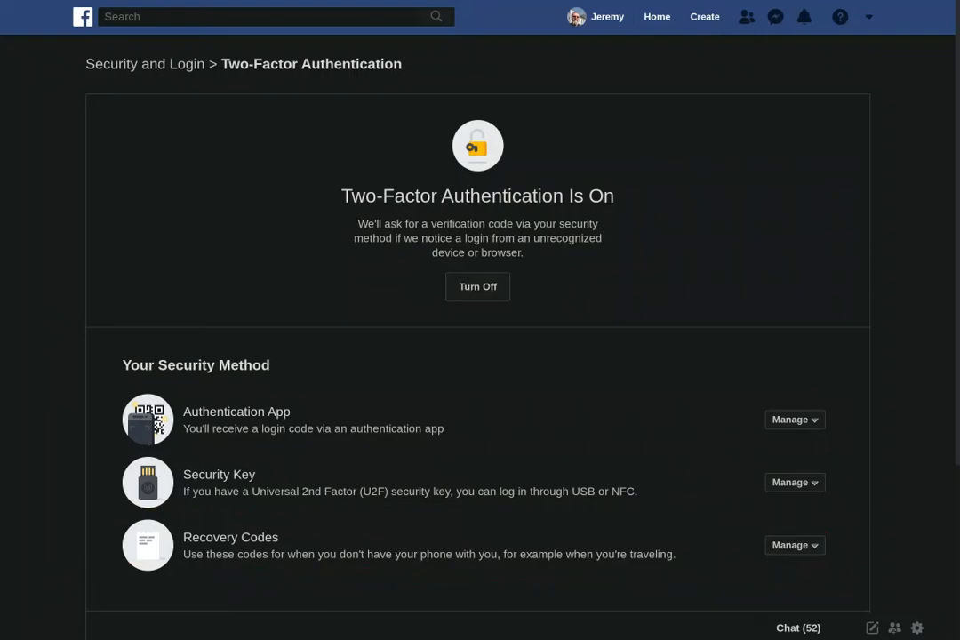
Check the management options for Recovery Codes and look over the Text Message (SMS) backup method on the Two-Factor Authentication page.
scroll(910, 345, "down", 2)
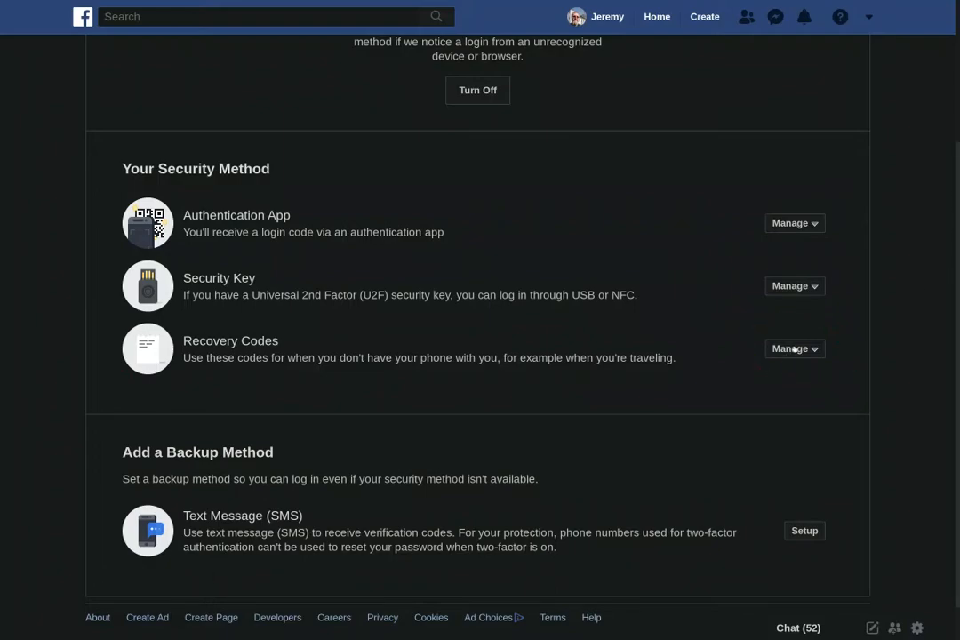
left_click(792, 348)
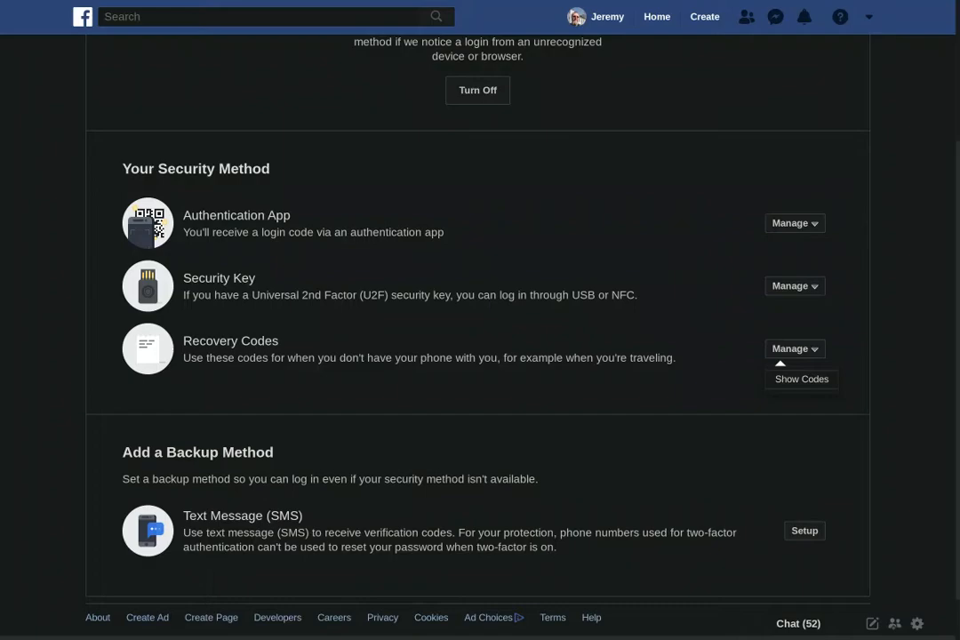
left_click(699, 381)
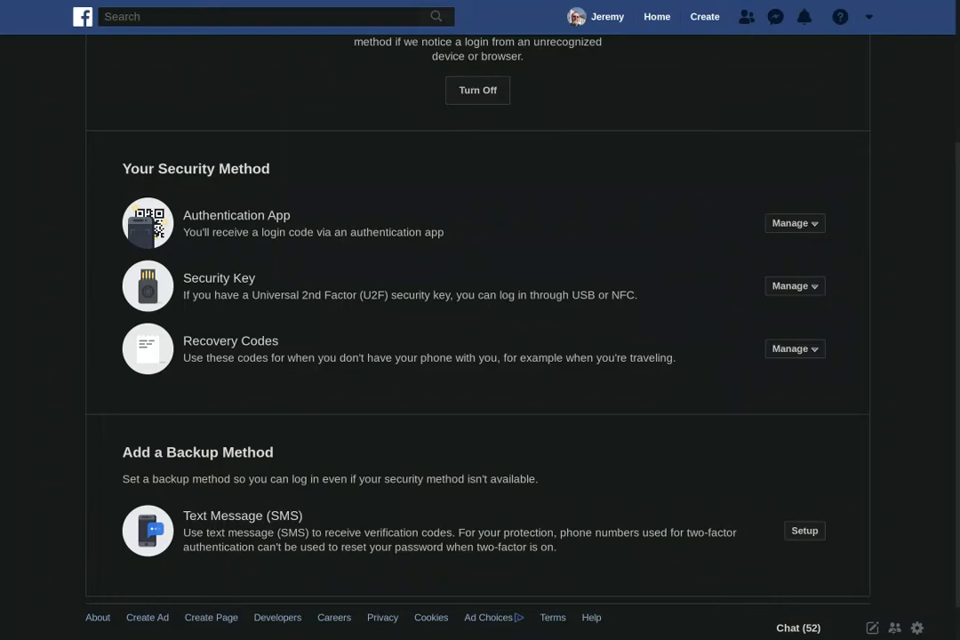
scroll(921, 374, "down", 1)
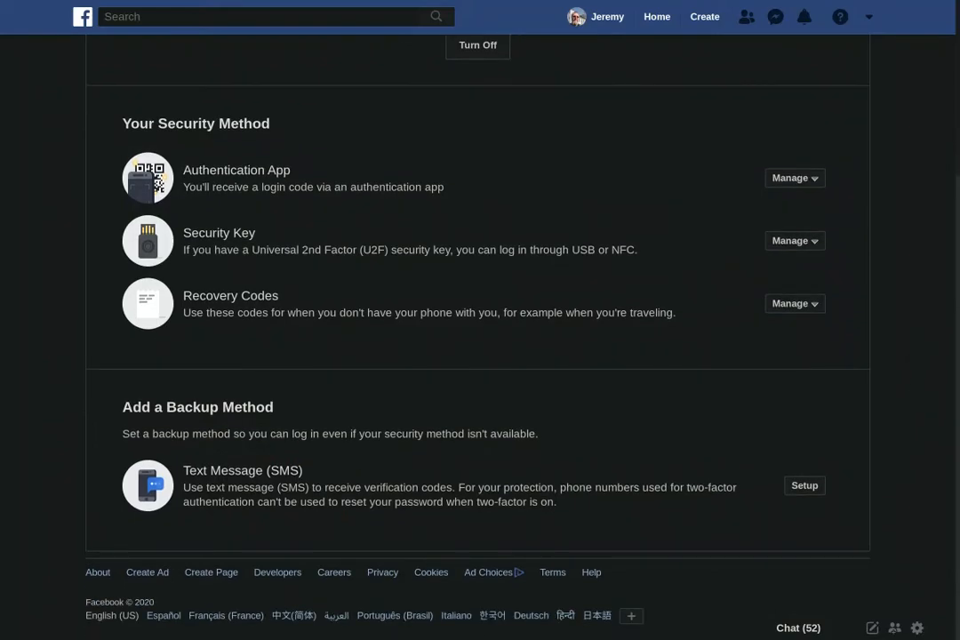
scroll(920, 204, "up", 5)
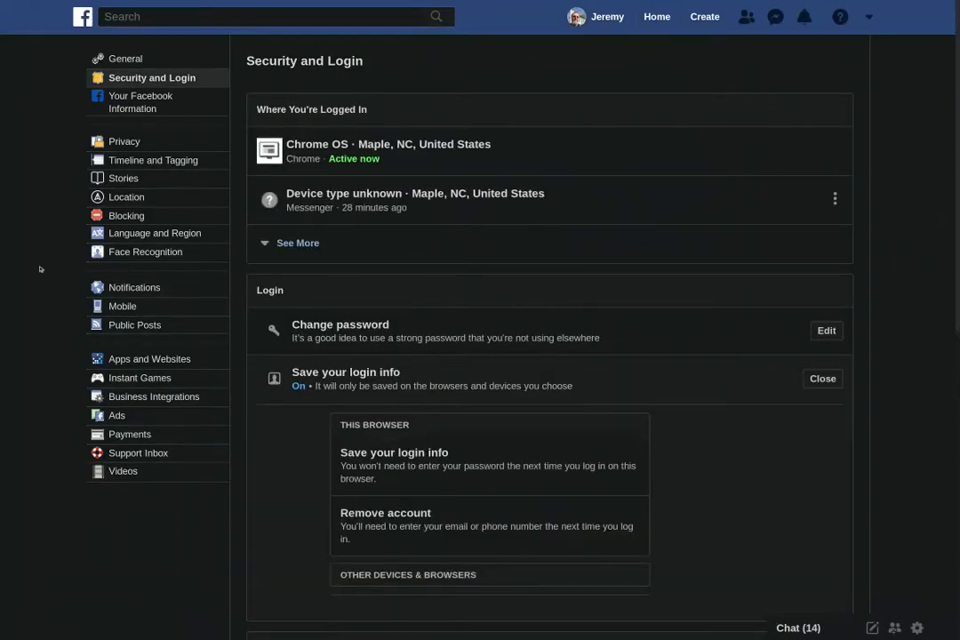
Expand the Where You're Logged In list on the Security and Login page and review all active sessions.
scroll(899, 407, "down", 2)
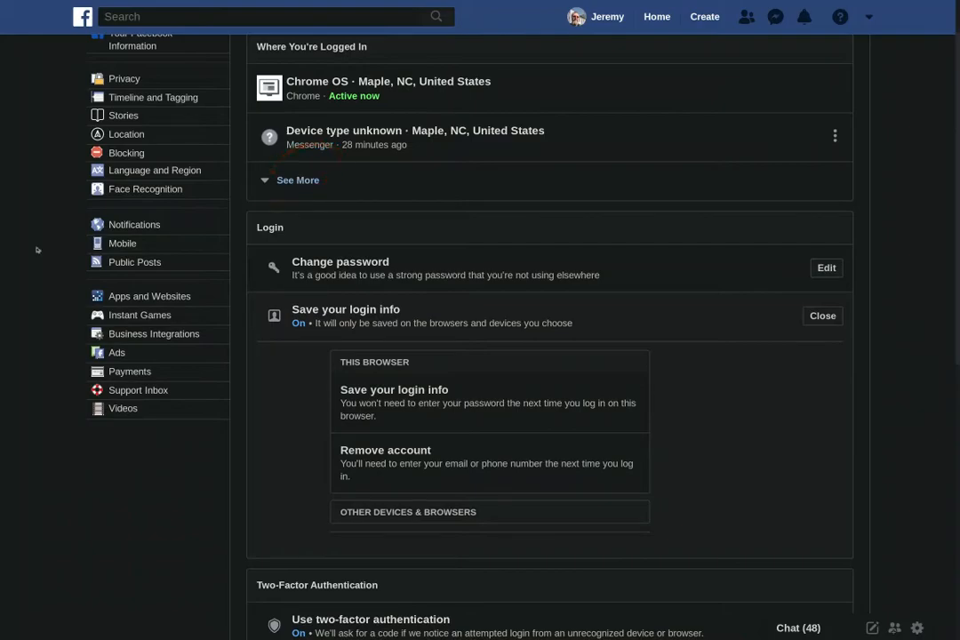
left_click(283, 181)
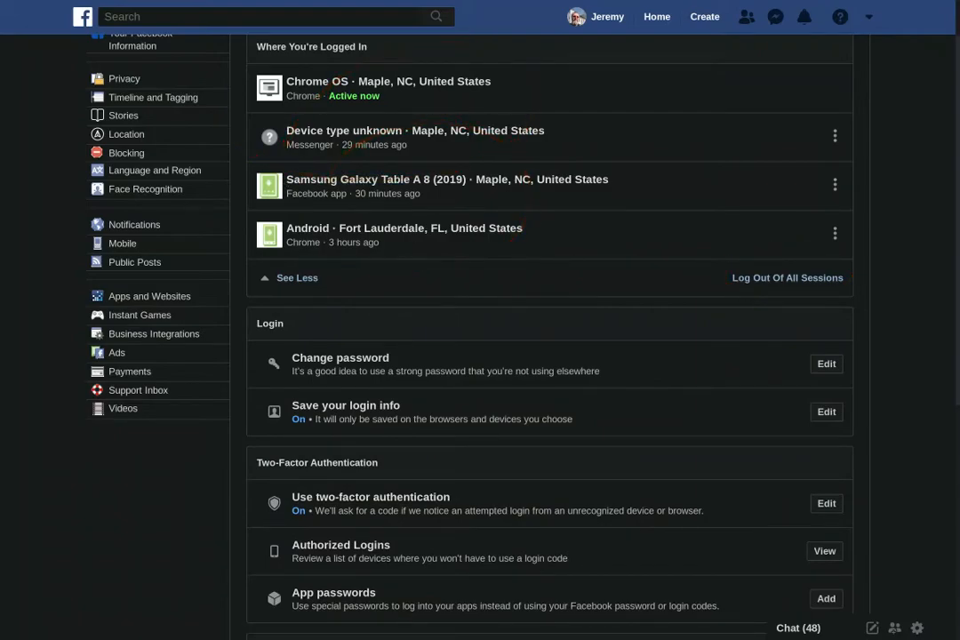
scroll(857, 167, "up", 1)
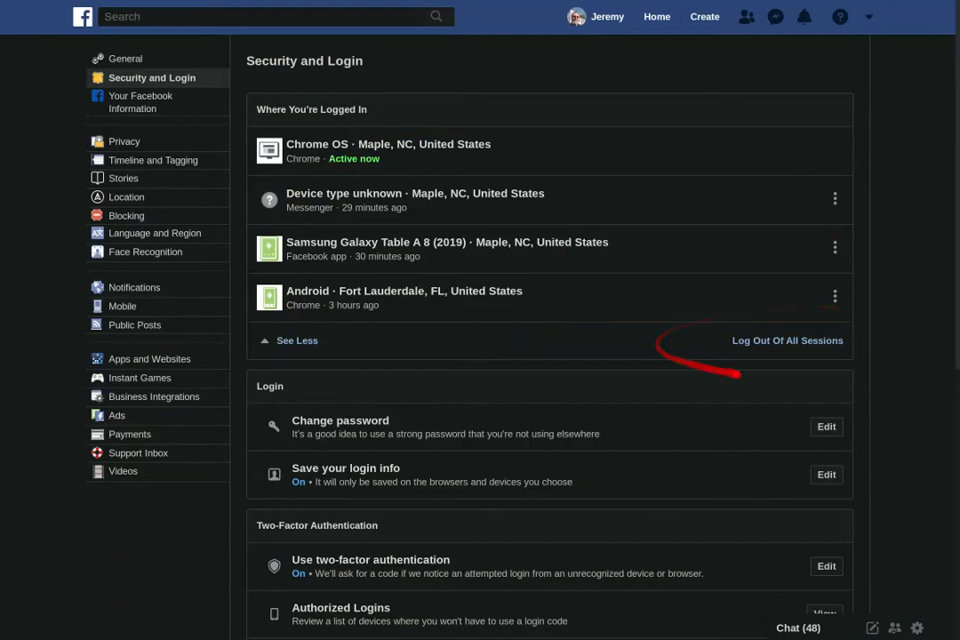
Remove the Chrome on Chrome OS entry under Other devices from Authorized Logins and close that section.
scroll(917, 369, "down", 3)
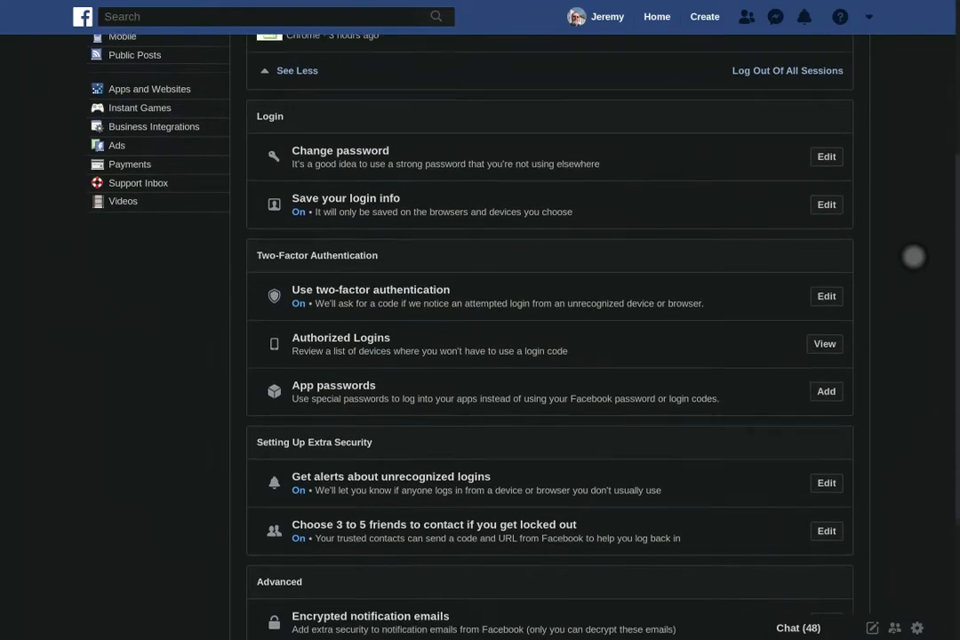
scroll(920, 445, "down", 2)
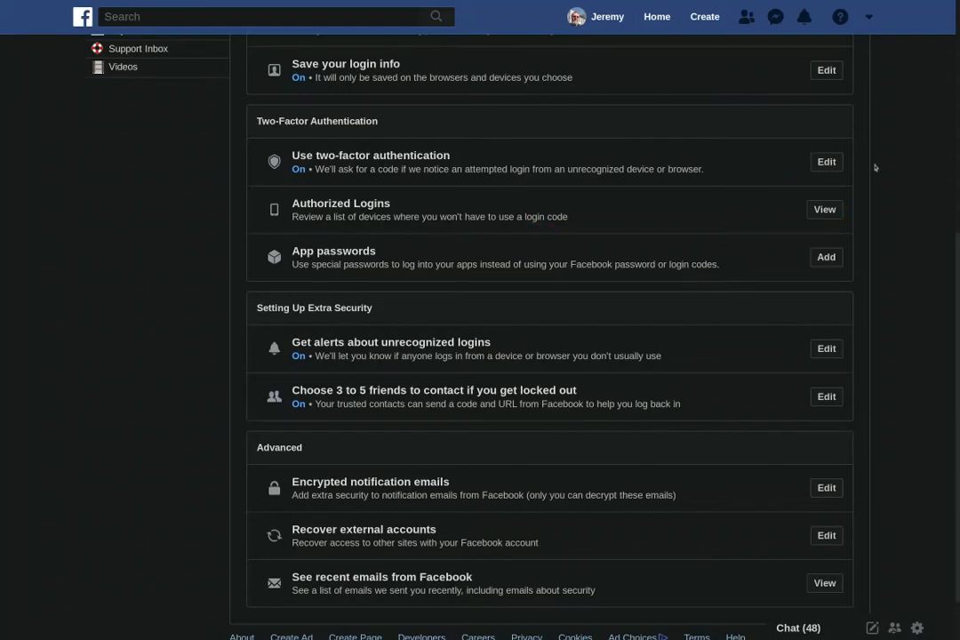
left_click(813, 211)
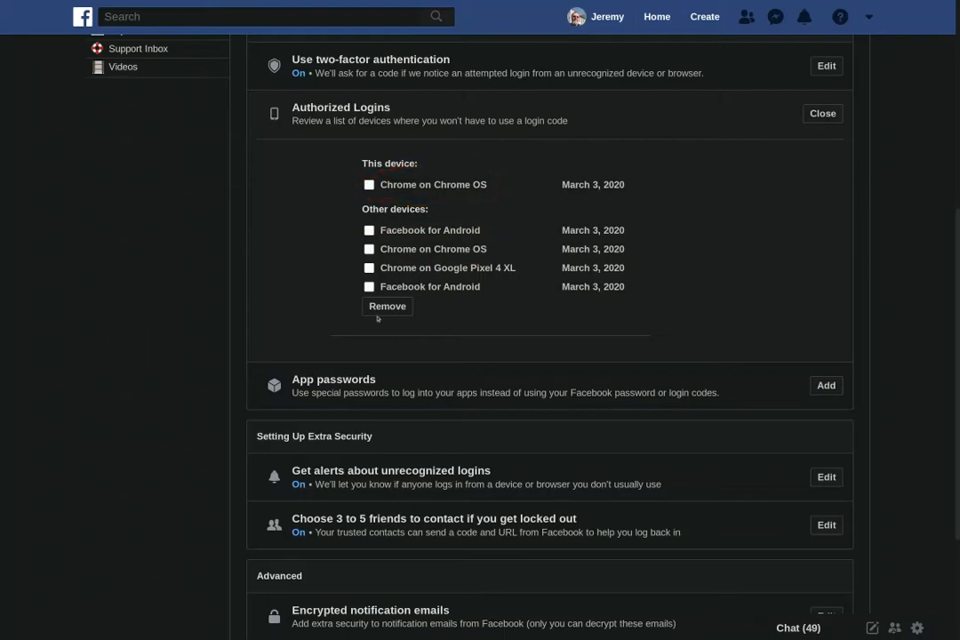
left_click(369, 250)
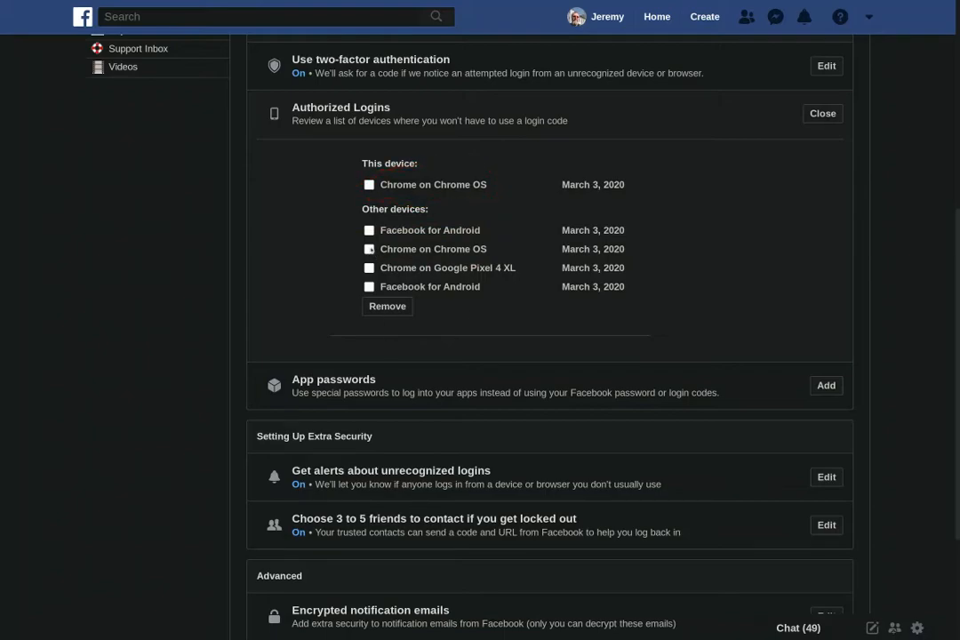
left_click(390, 308)
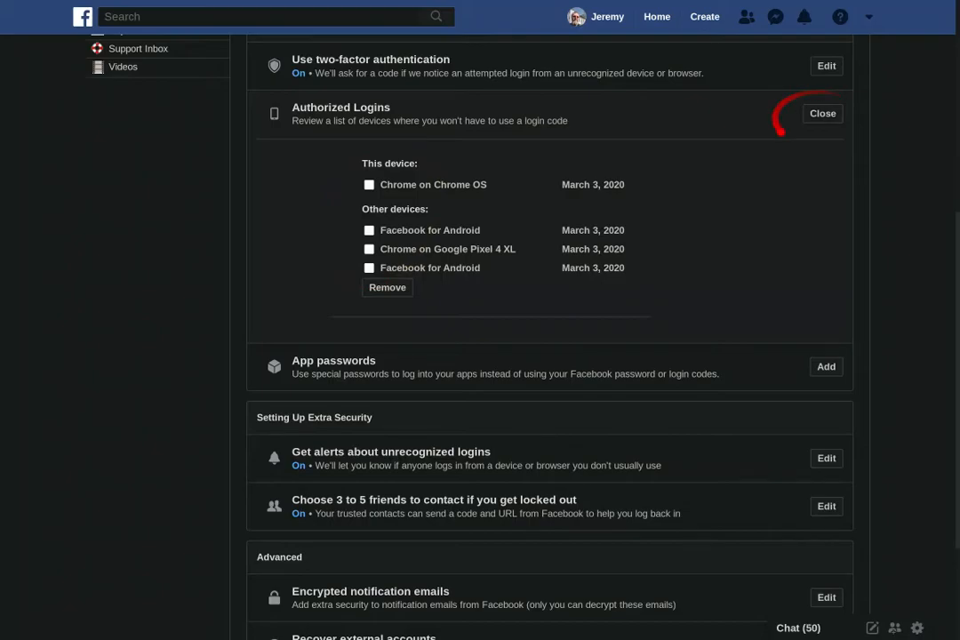
left_click(822, 113)
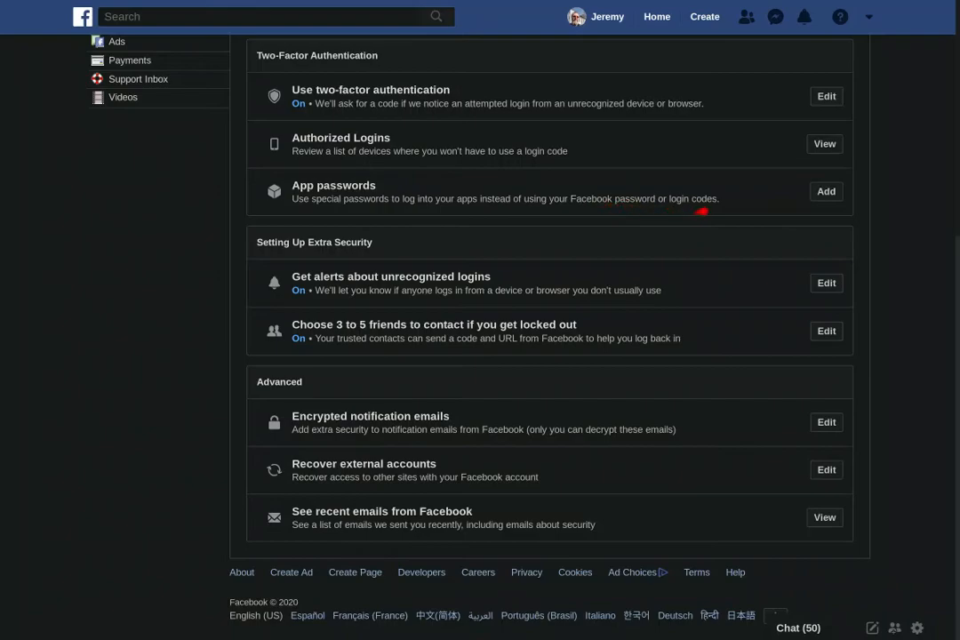
Review the App passwords options and the unrecognized login alert settings, closing each section without changes.
left_click(820, 195)
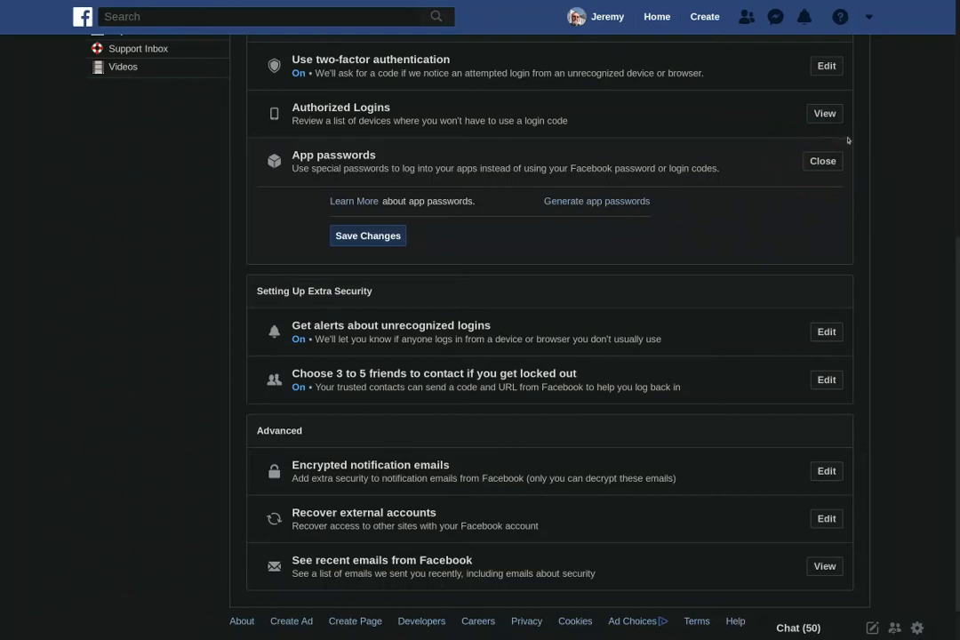
left_click(823, 160)
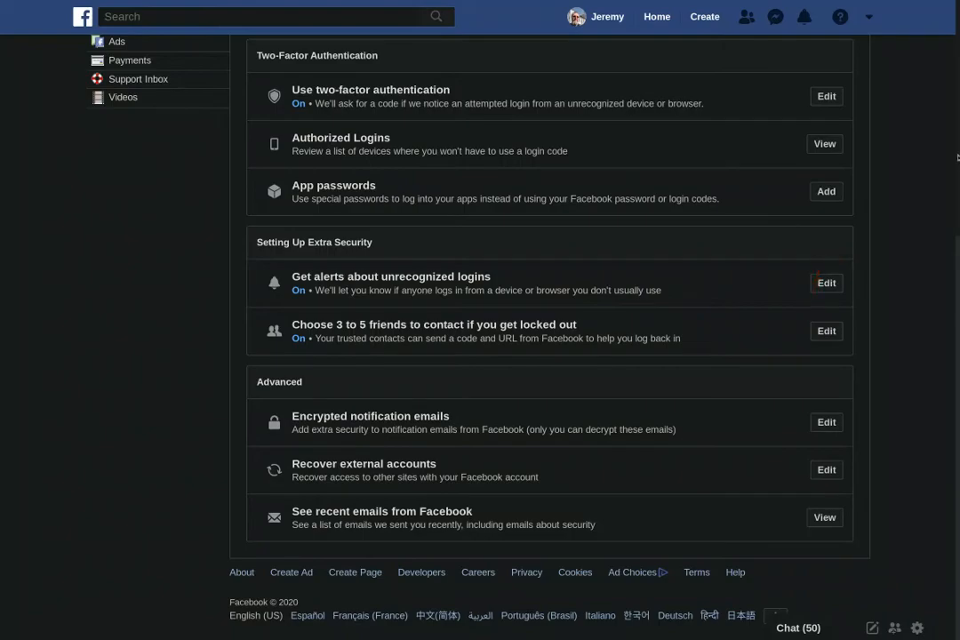
left_click(826, 282)
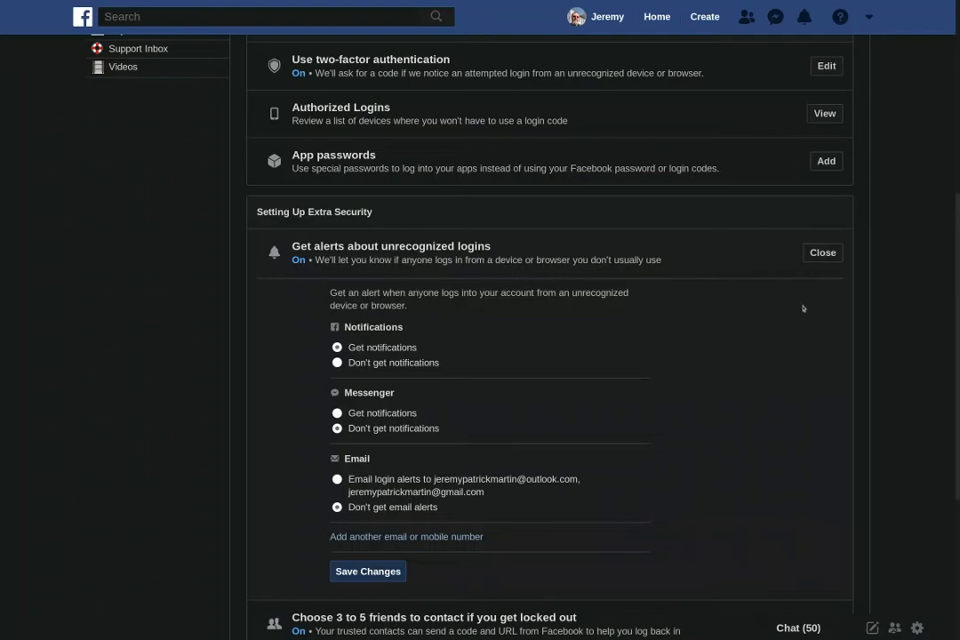
left_click(820, 253)
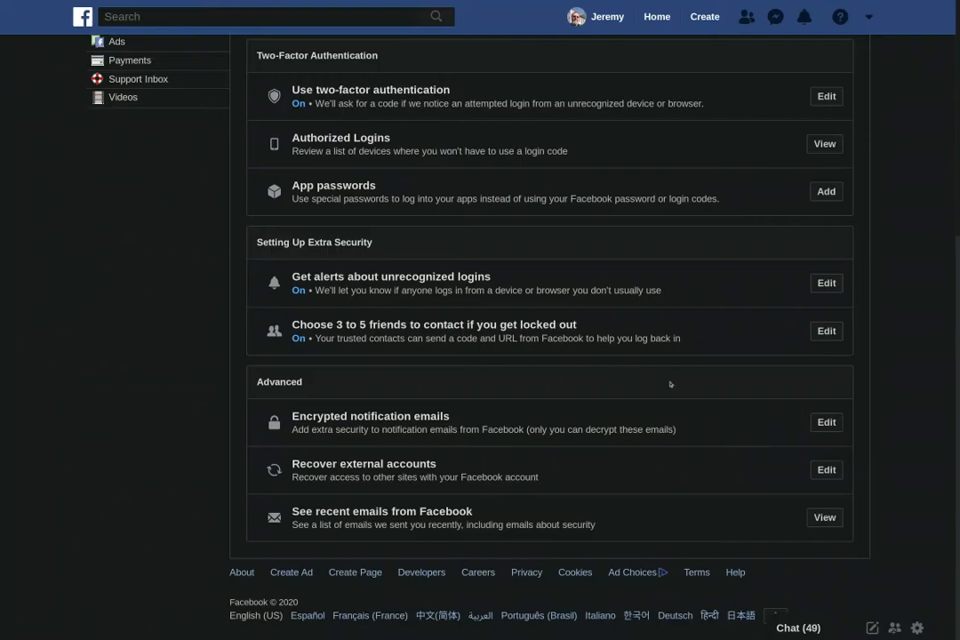
Open the Encrypted notification emails settings and download Facebook's public key.
left_click(820, 422)
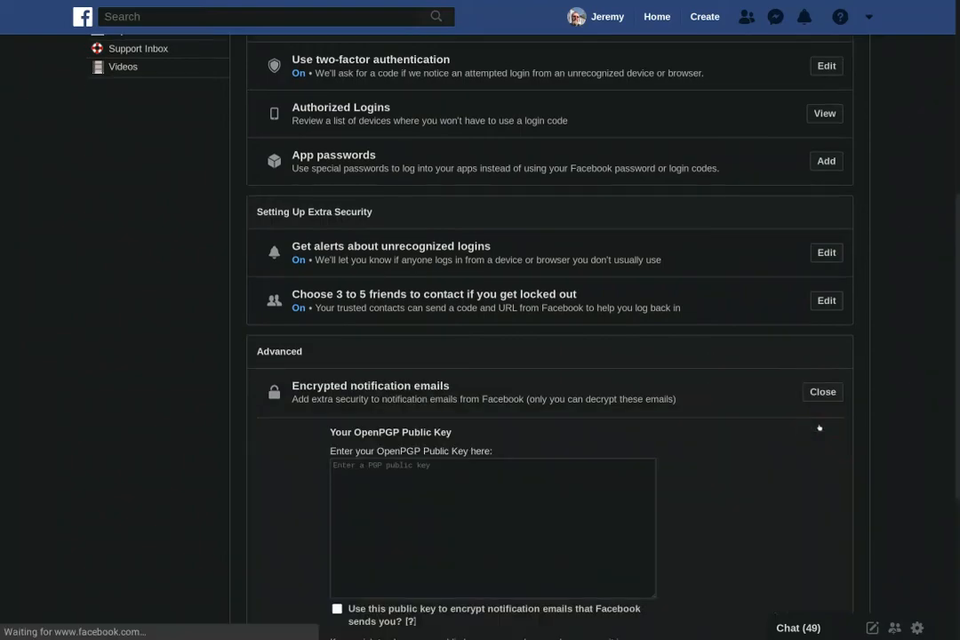
scroll(914, 357, "down", 3)
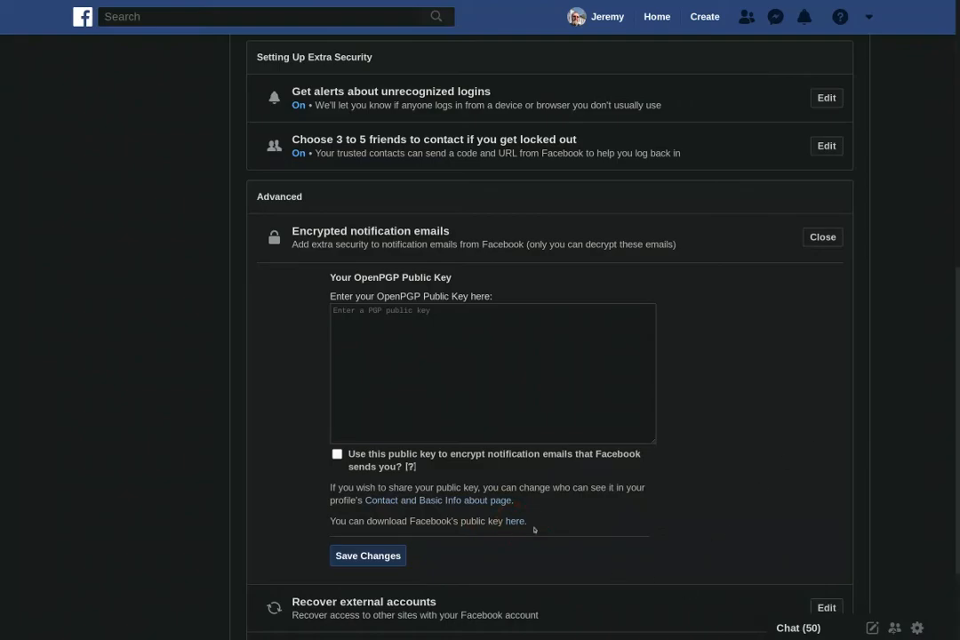
left_click(515, 521)
Leave full screen, check the downloaded facebook.asc and its file options in the Files app's Downloads folder, and close Files.
key("F11")
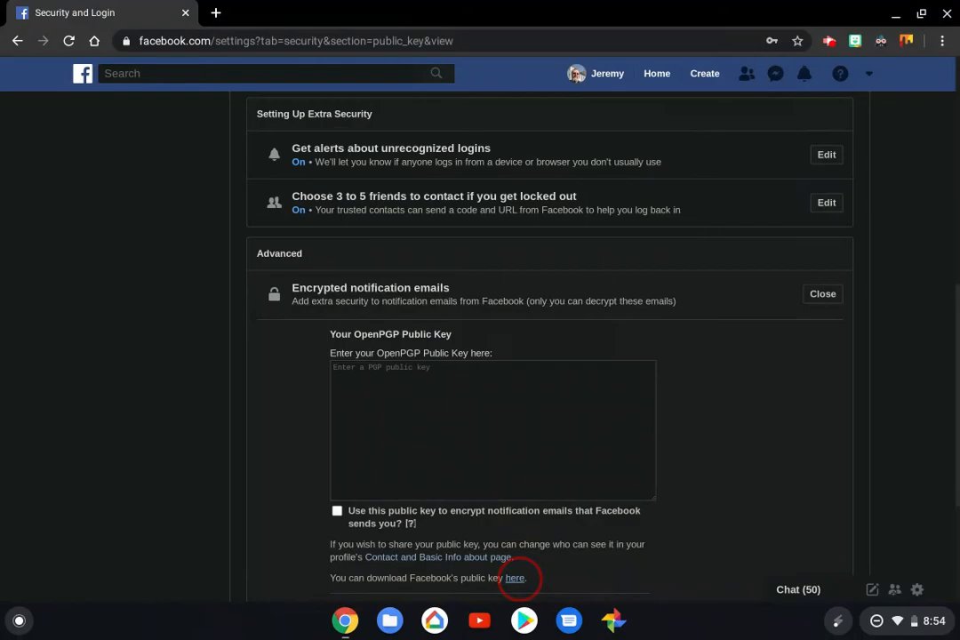
left_click(392, 620)
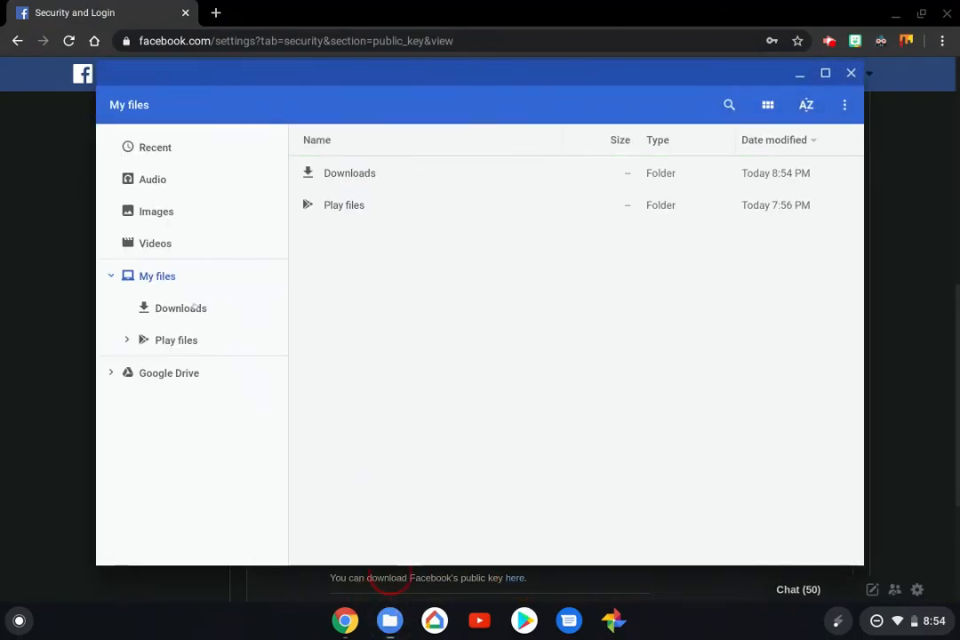
left_click(182, 311)
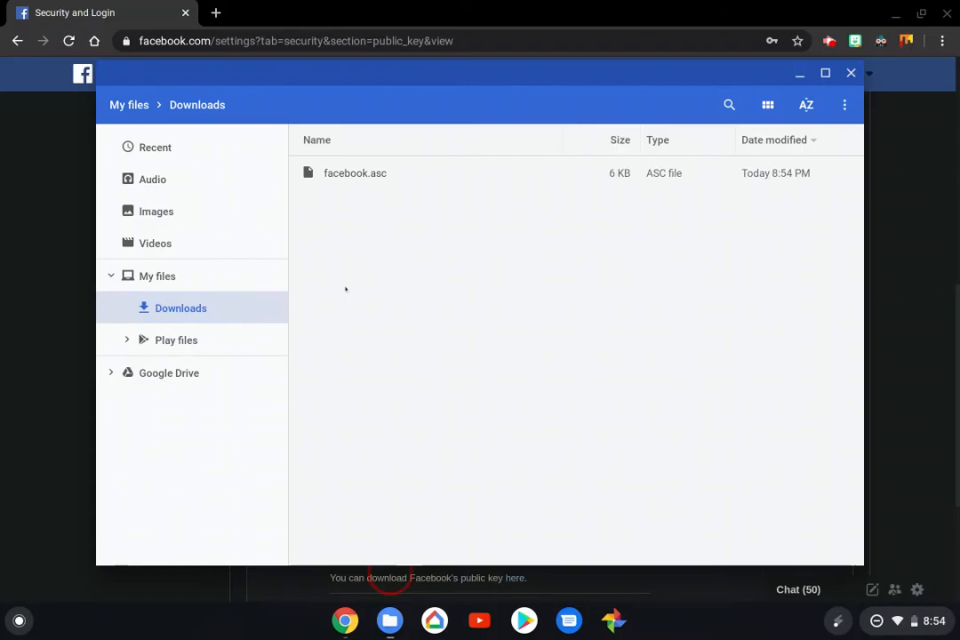
right_click(341, 175)
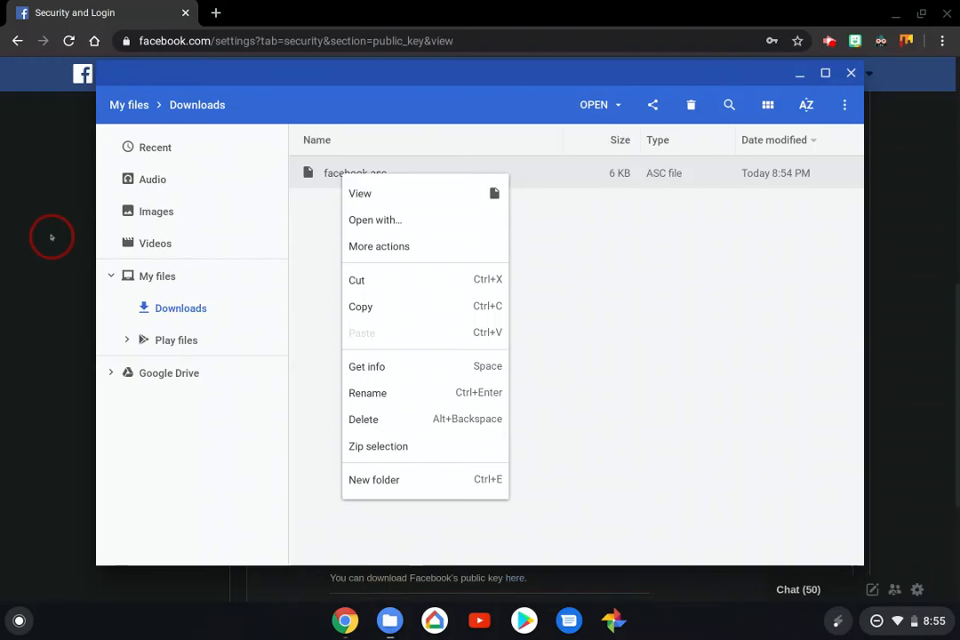
left_click(850, 73)
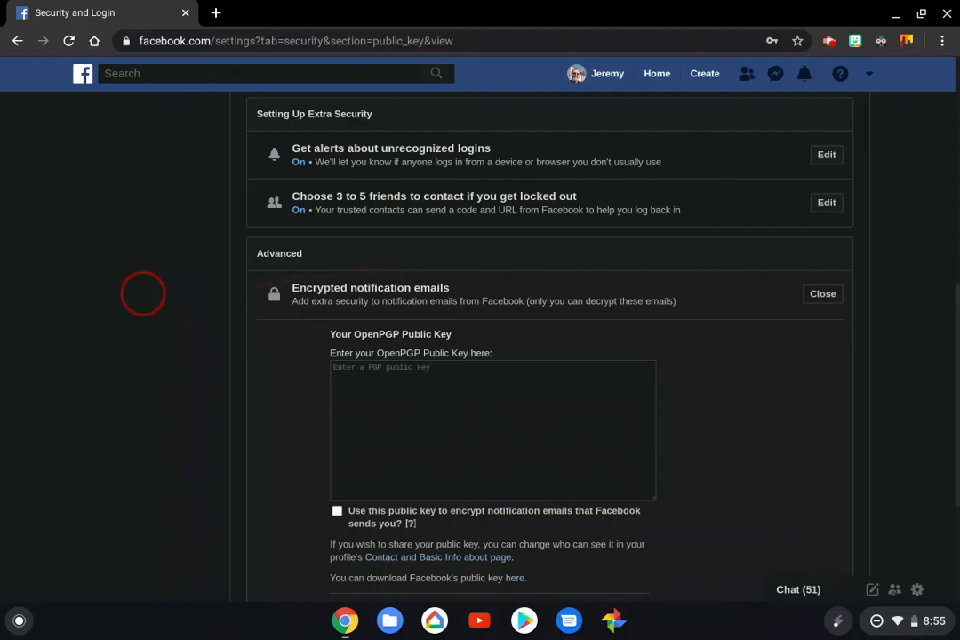
Close the Encrypted notification emails section and check the Recover external accounts section for saved account keys.
scroll(925, 321, "down", 3)
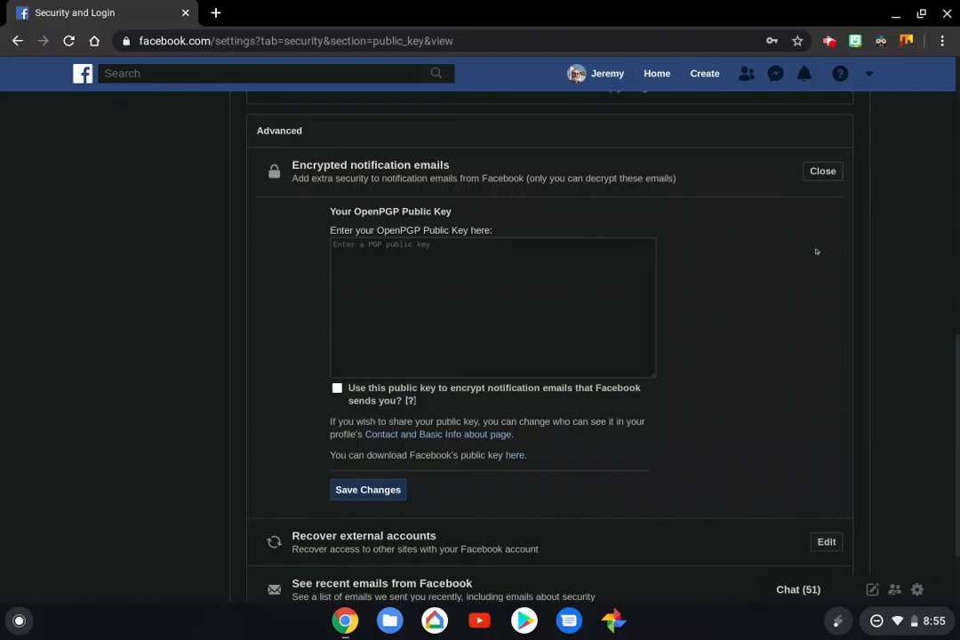
left_click(820, 170)
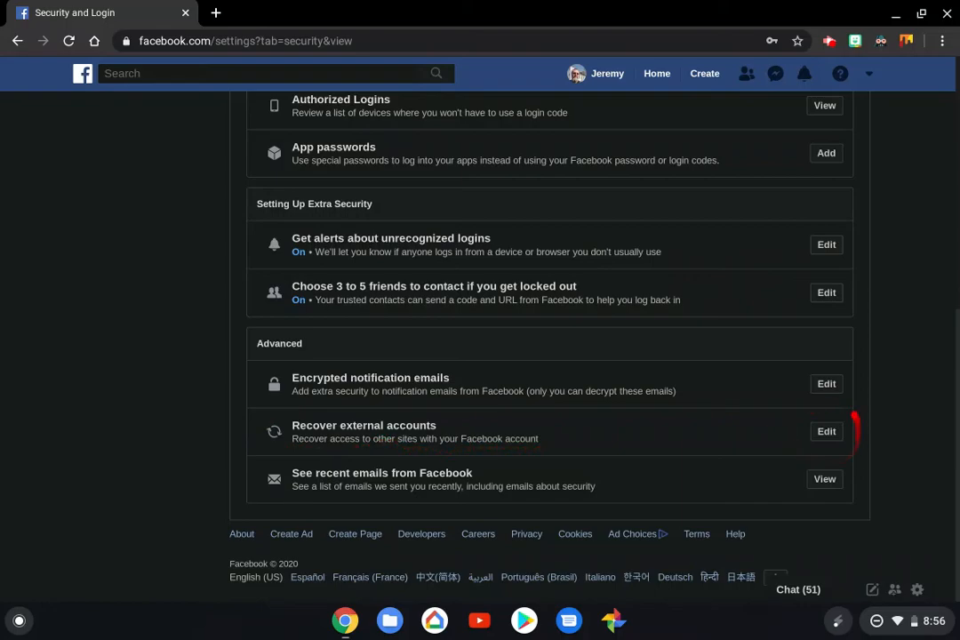
left_click(826, 431)
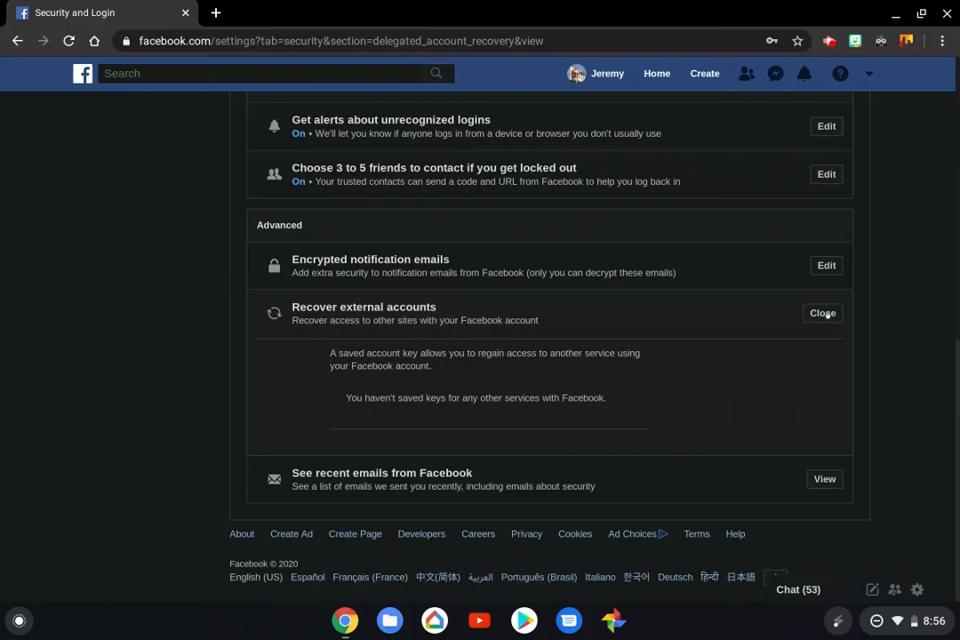
left_click(822, 312)
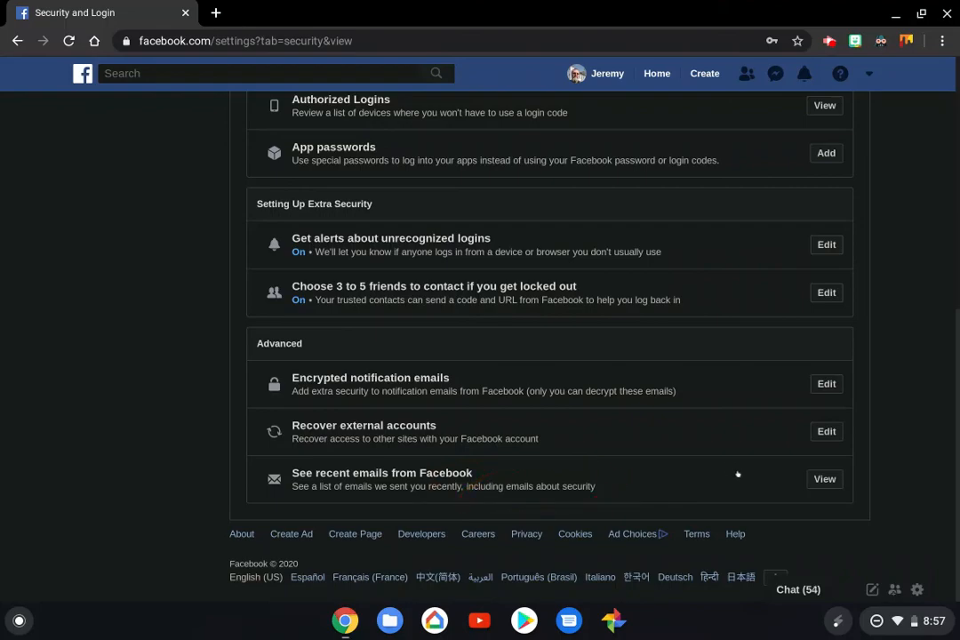
Review the recent security emails and other emails sent by Facebook, and return to the Security and Login overview.
left_click(825, 479)
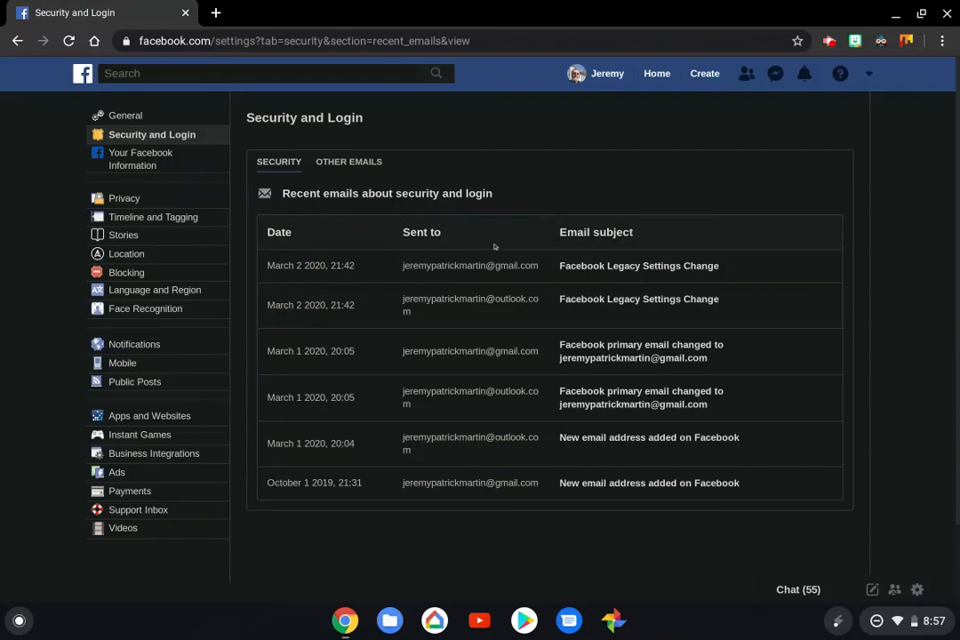
left_click(339, 162)
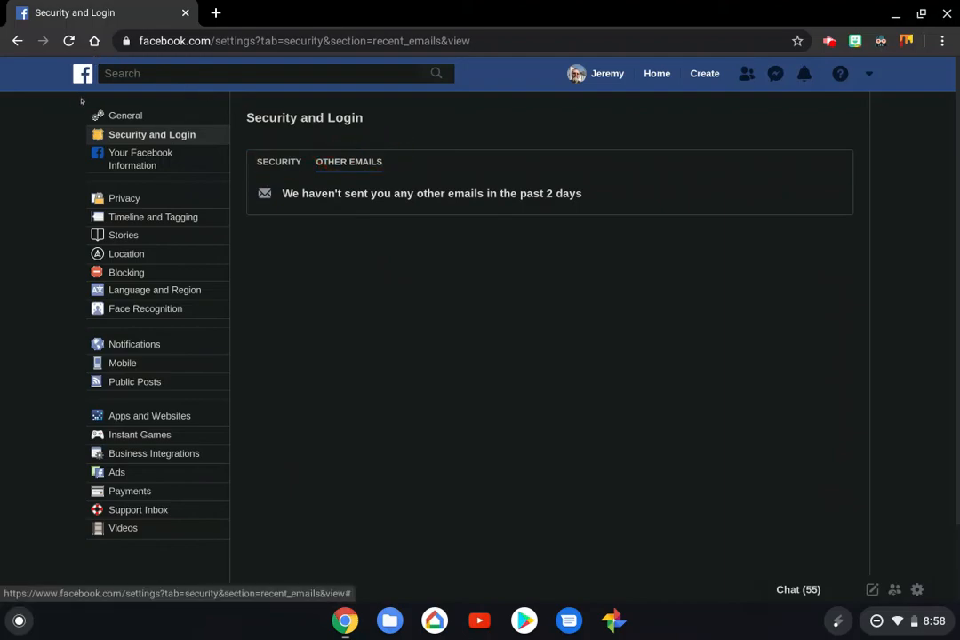
left_click(133, 135)
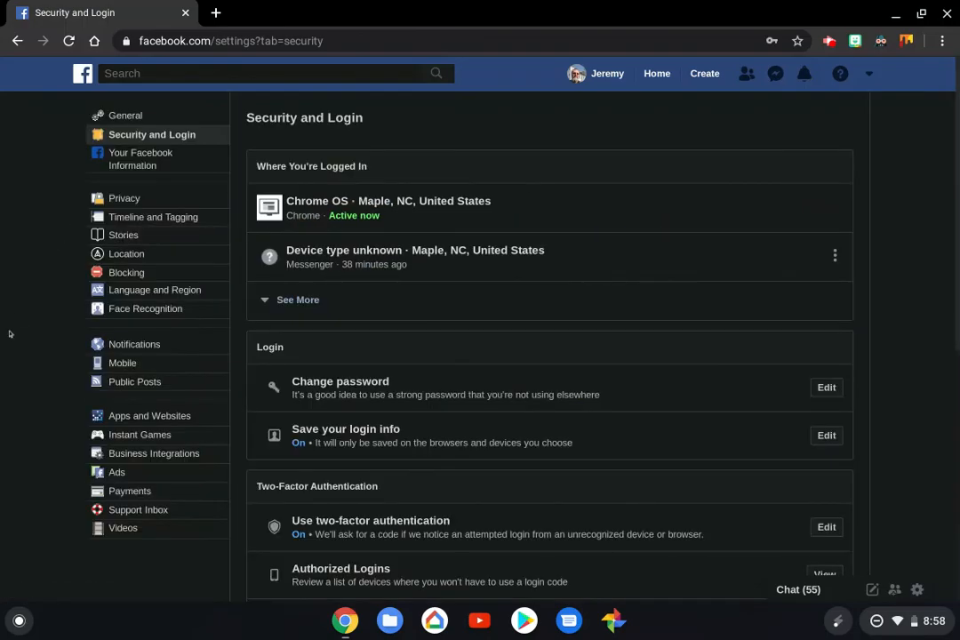
scroll(893, 507, "down", 10)
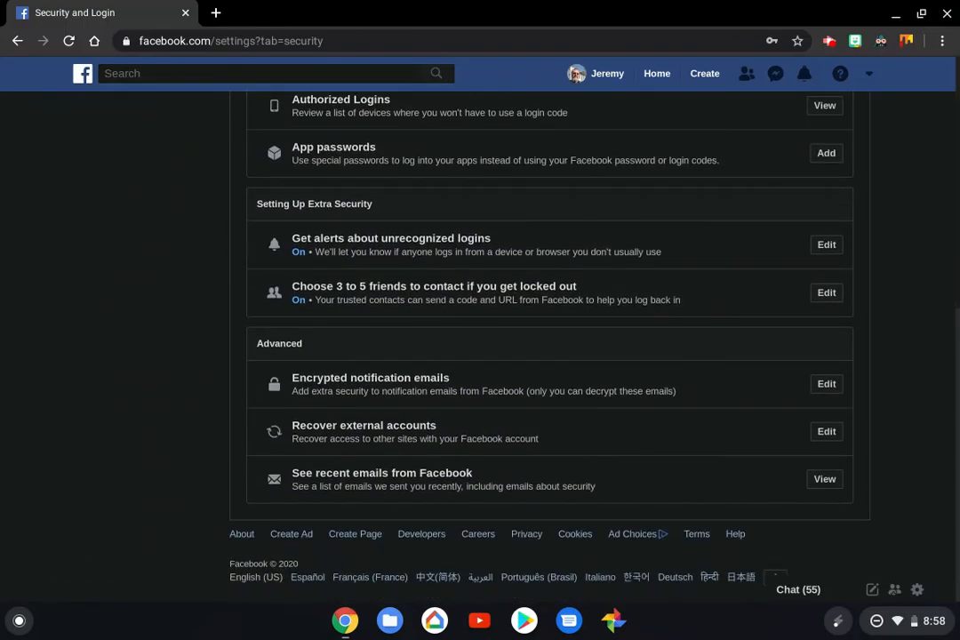
scroll(904, 222, "up", 10)
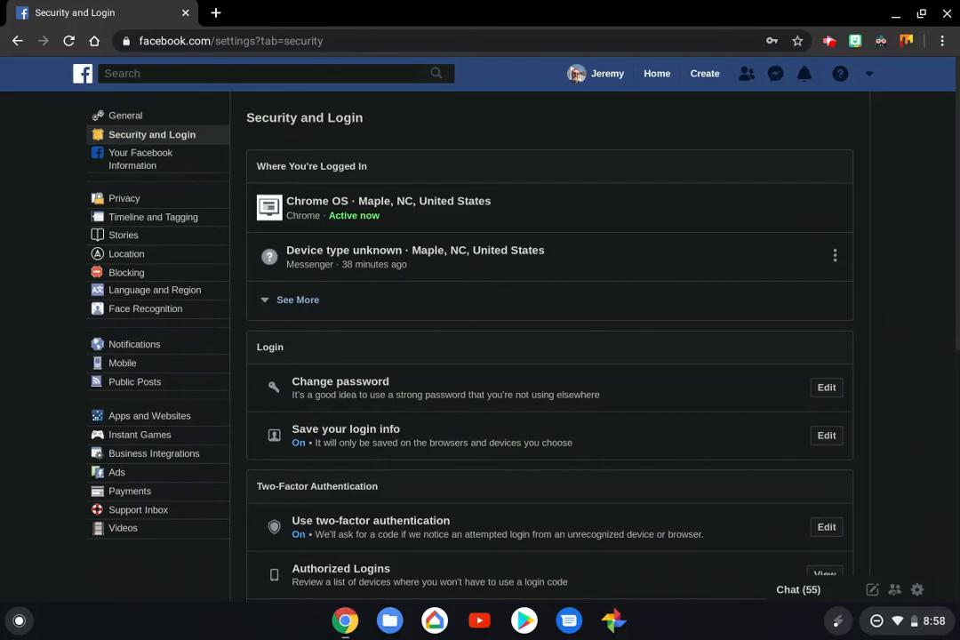
left_click(828, 41)
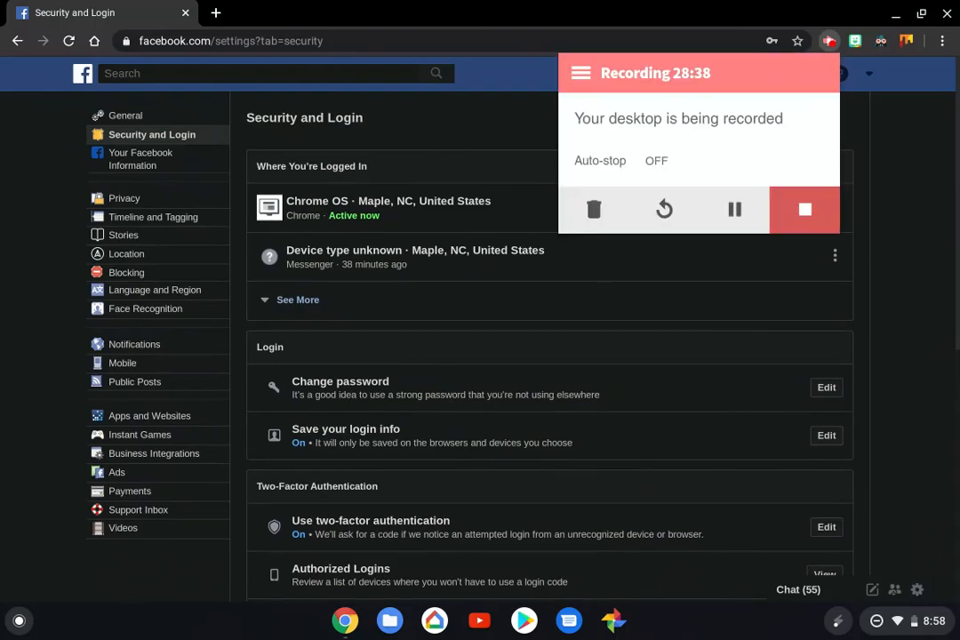